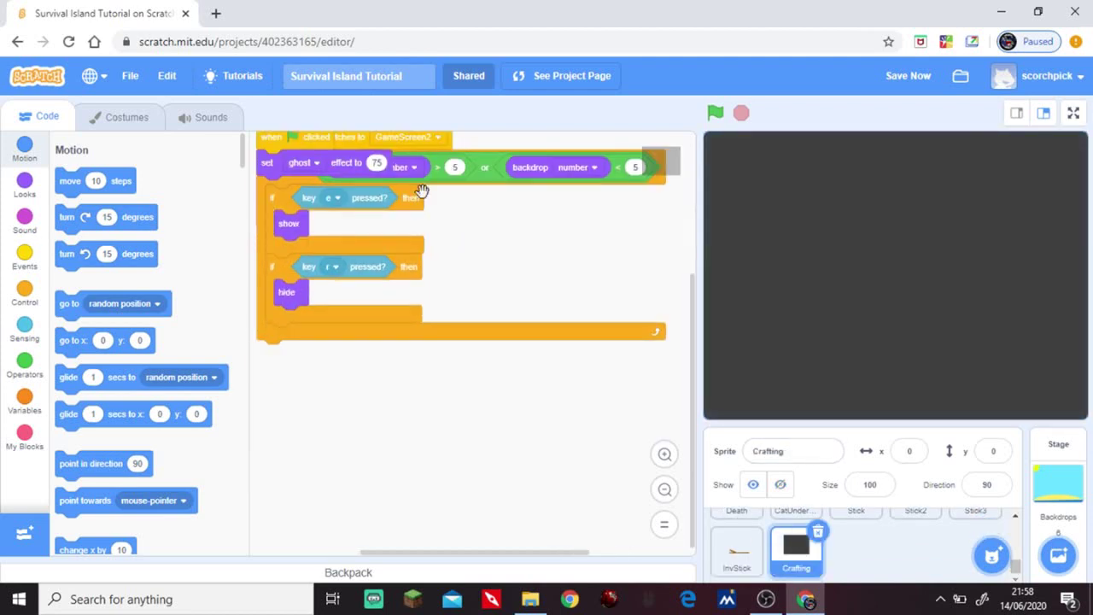
Clean up the overlapping code blocks in the Crafting sprite's workspace.
{"action": "right_click", "coordinate": [557, 276]}
{"action": "left_click", "coordinate": [598, 321]}
{"action": "scroll", "coordinate": [513, 307], "scroll_direction": "down", "scroll_amount": 2}
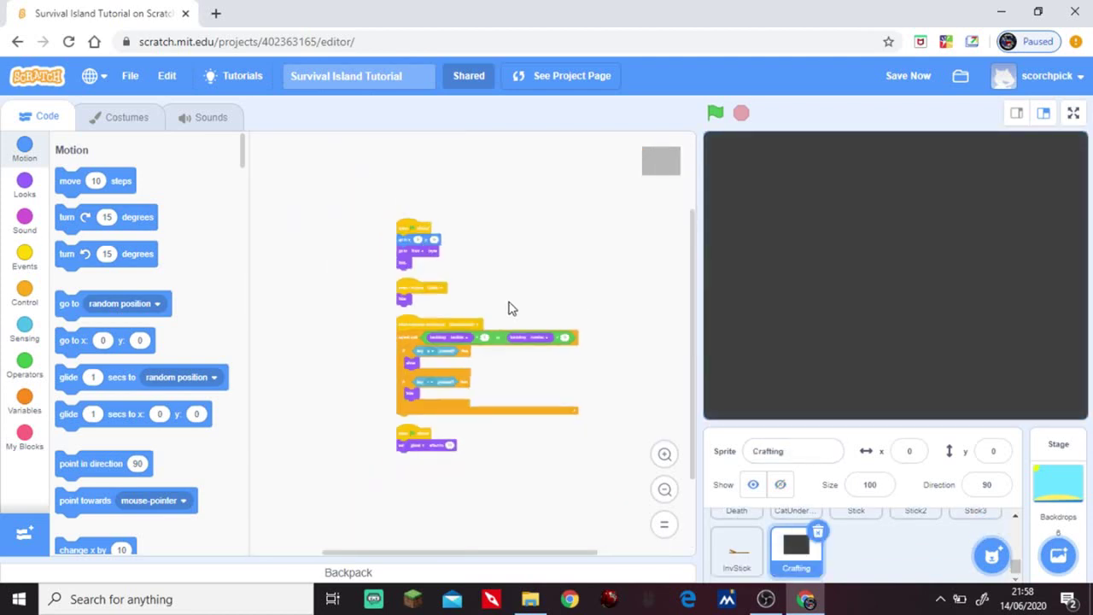
Set the key that shows the Crafting sprite to c in the first key-pressed condition.
{"action": "scroll", "coordinate": [506, 307], "scroll_direction": "up", "scroll_amount": 3}
{"action": "left_click_drag", "start_coordinate": [442, 286], "coordinate": [512, 206]}
{"action": "scroll", "coordinate": [573, 281], "scroll_direction": "down", "scroll_amount": 1}
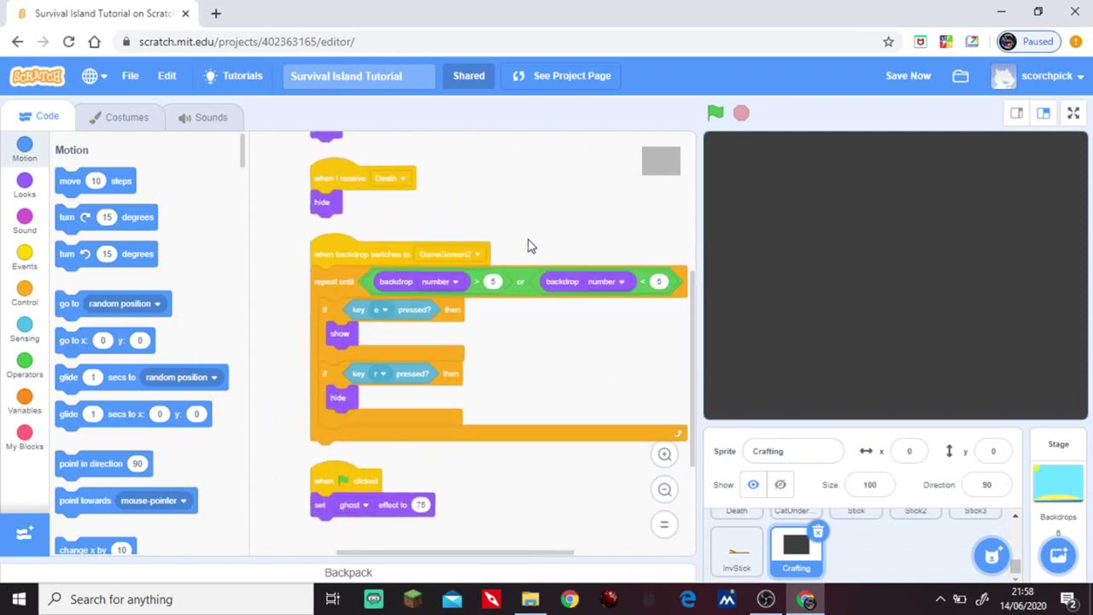
{"action": "scroll", "coordinate": [533, 166], "scroll_direction": "down", "scroll_amount": 2}
{"action": "scroll", "coordinate": [397, 277], "scroll_direction": "down", "scroll_amount": 1}
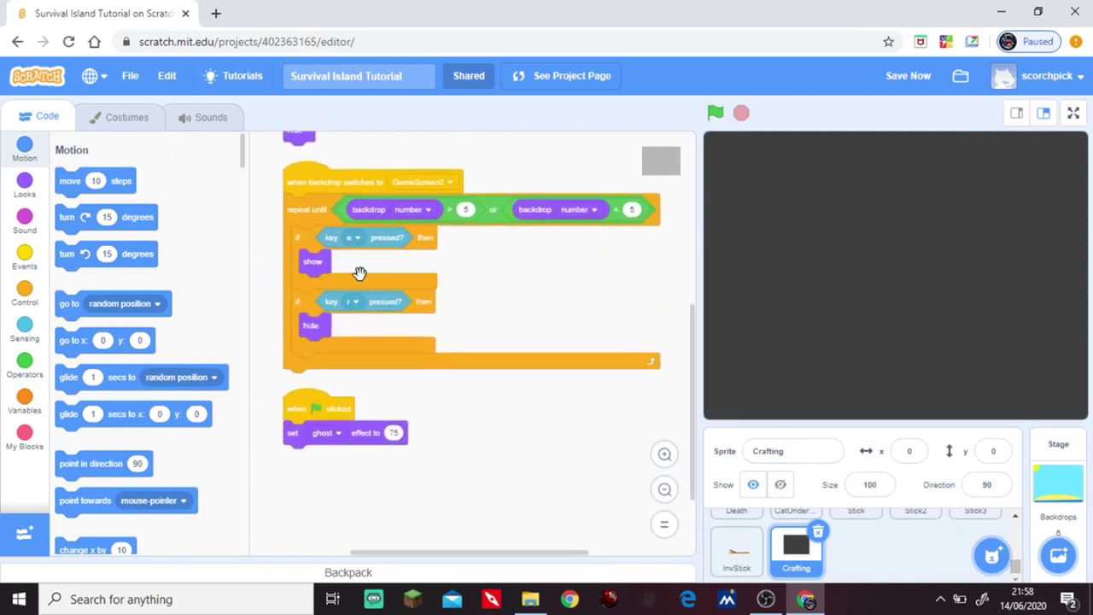
{"action": "left_click", "coordinate": [357, 239]}
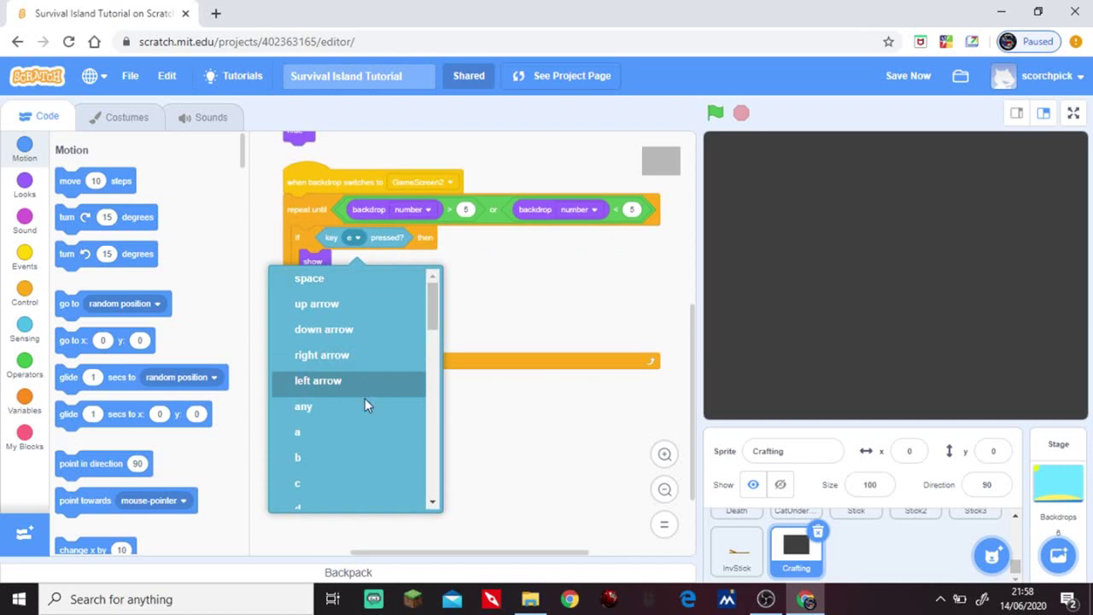
{"action": "left_click", "coordinate": [370, 482]}
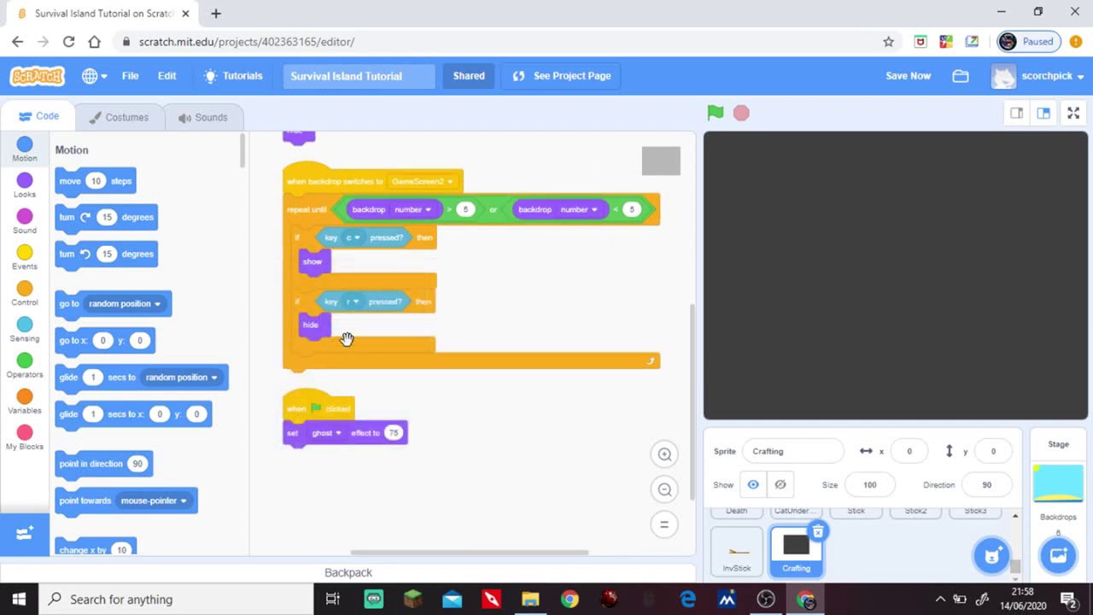
Set the key that hides the Crafting sprite to x in the second key-pressed condition.
{"action": "left_click", "coordinate": [352, 302]}
{"action": "scroll", "coordinate": [373, 443], "scroll_direction": "down", "scroll_amount": 2}
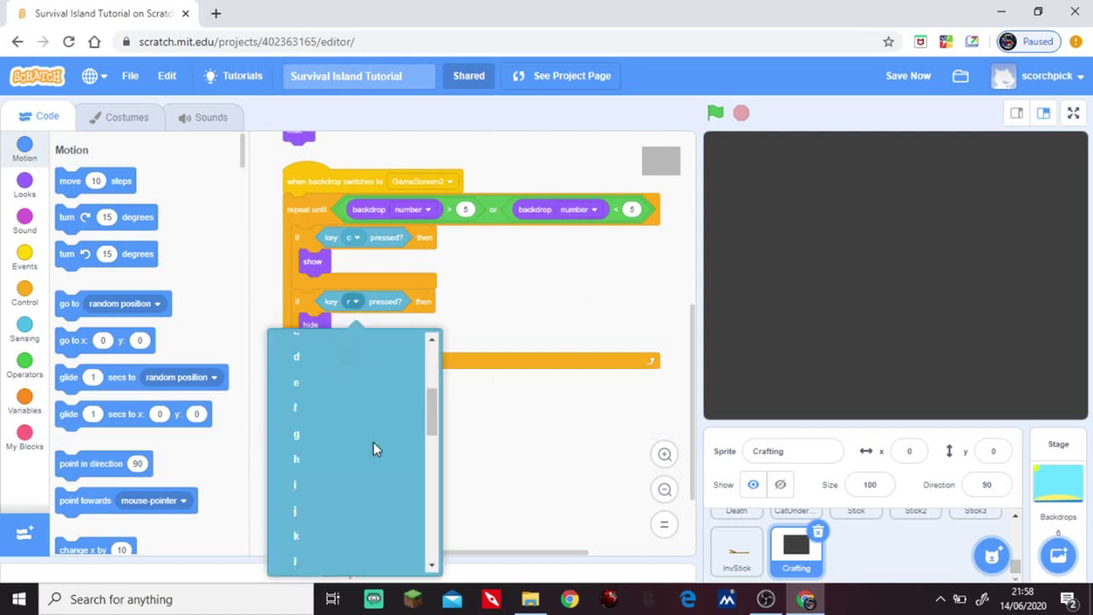
{"action": "scroll", "coordinate": [374, 442], "scroll_direction": "down", "scroll_amount": 1}
{"action": "scroll", "coordinate": [329, 466], "scroll_direction": "up", "scroll_amount": 2}
{"action": "scroll", "coordinate": [338, 504], "scroll_direction": "down", "scroll_amount": 2}
{"action": "scroll", "coordinate": [328, 483], "scroll_direction": "down", "scroll_amount": 1}
{"action": "scroll", "coordinate": [330, 480], "scroll_direction": "down", "scroll_amount": 10}
{"action": "scroll", "coordinate": [333, 473], "scroll_direction": "up", "scroll_amount": 3}
{"action": "scroll", "coordinate": [333, 473], "scroll_direction": "up", "scroll_amount": 7}
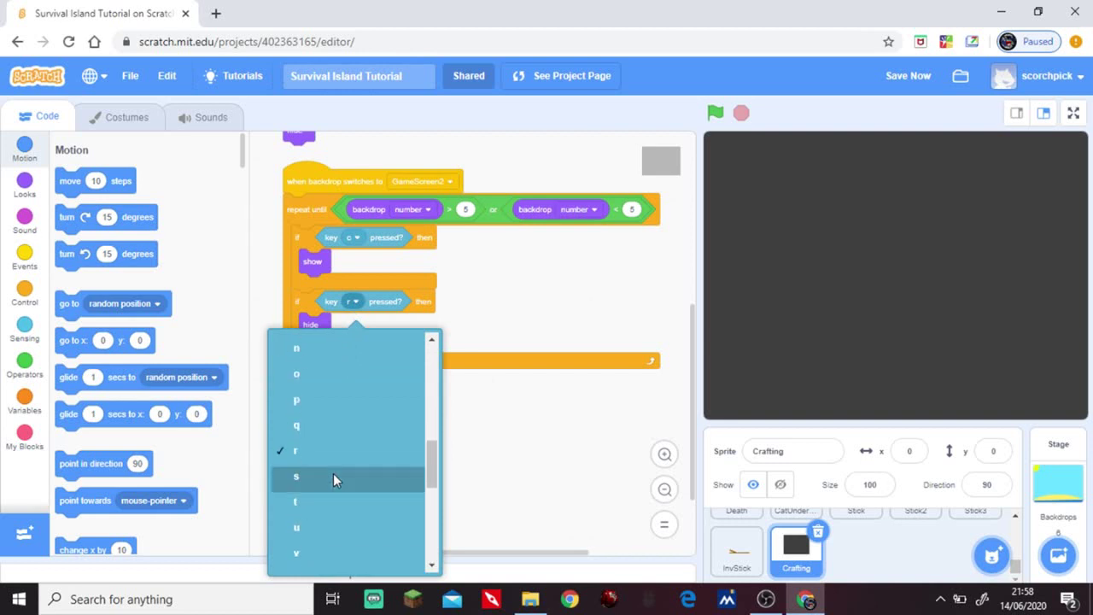
{"action": "scroll", "coordinate": [325, 523], "scroll_direction": "down", "scroll_amount": 9}
{"action": "left_click", "coordinate": [312, 445]}
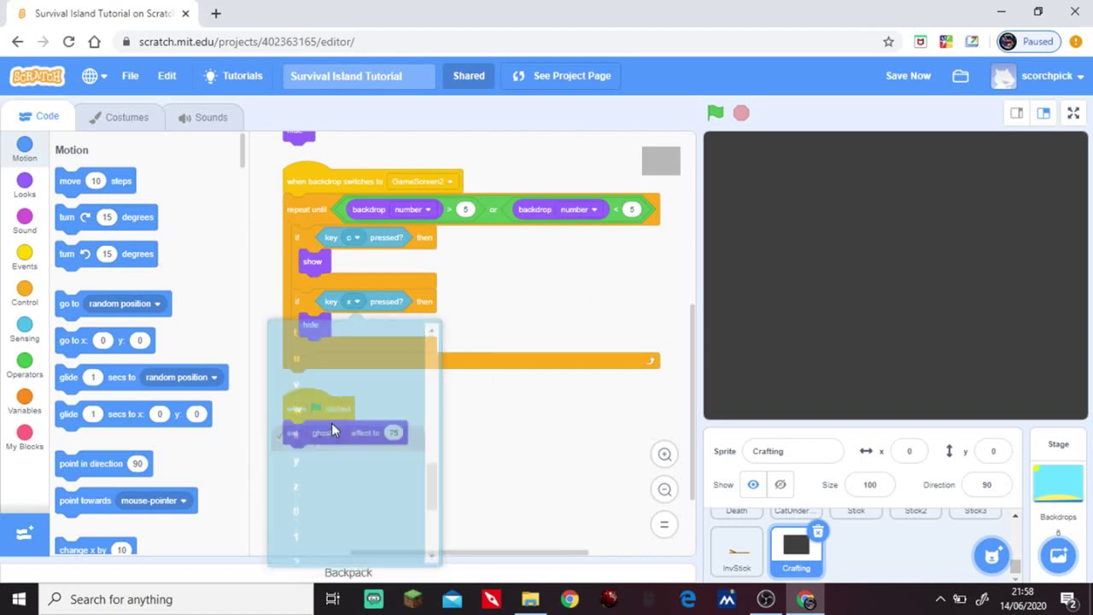
{"action": "left_click_drag", "start_coordinate": [527, 417], "coordinate": [535, 391]}
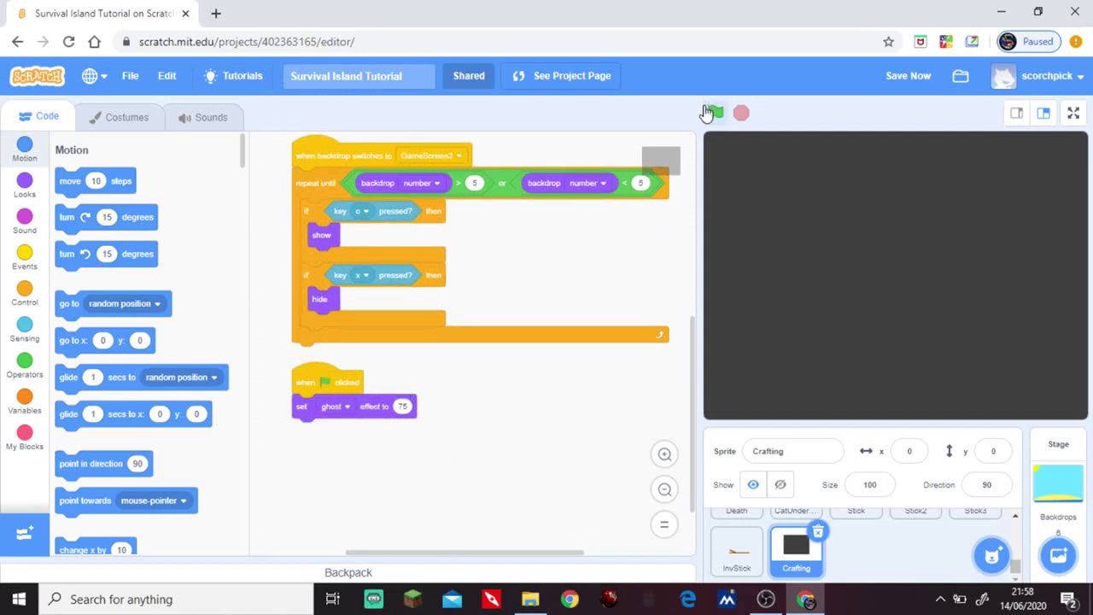
Open the Crafting sprite's costume for editing and switch the browser to full screen.
{"action": "scroll", "coordinate": [500, 350], "scroll_direction": "up", "scroll_amount": 3}
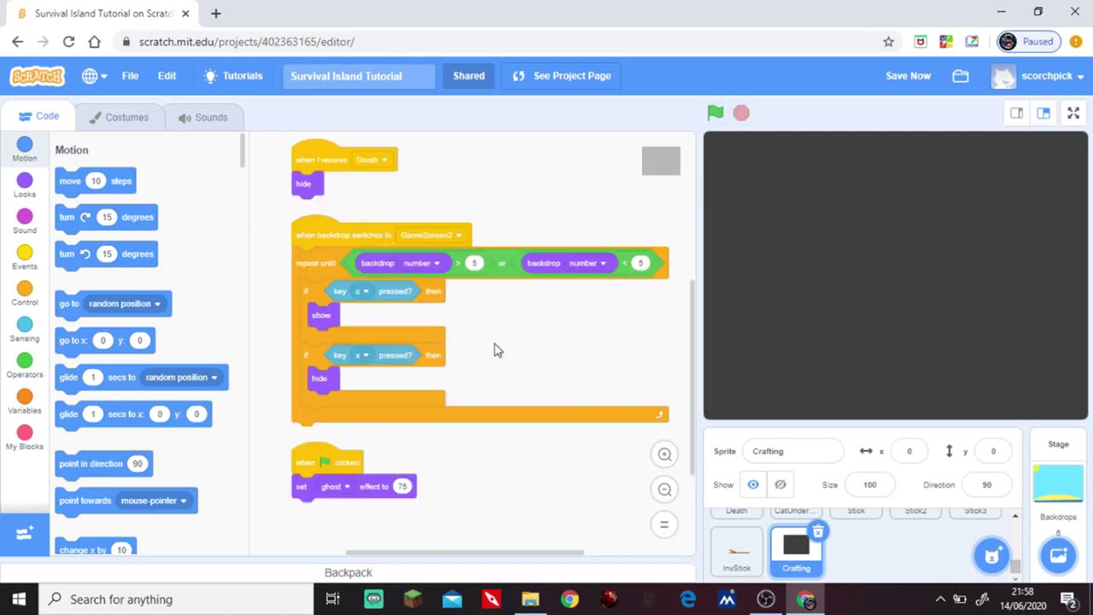
{"action": "left_click", "coordinate": [113, 117]}
{"action": "scroll", "coordinate": [404, 294], "scroll_direction": "up", "scroll_amount": 1}
{"action": "scroll", "coordinate": [367, 291], "scroll_direction": "down", "scroll_amount": 2}
{"action": "scroll", "coordinate": [268, 280], "scroll_direction": "up", "scroll_amount": 1}
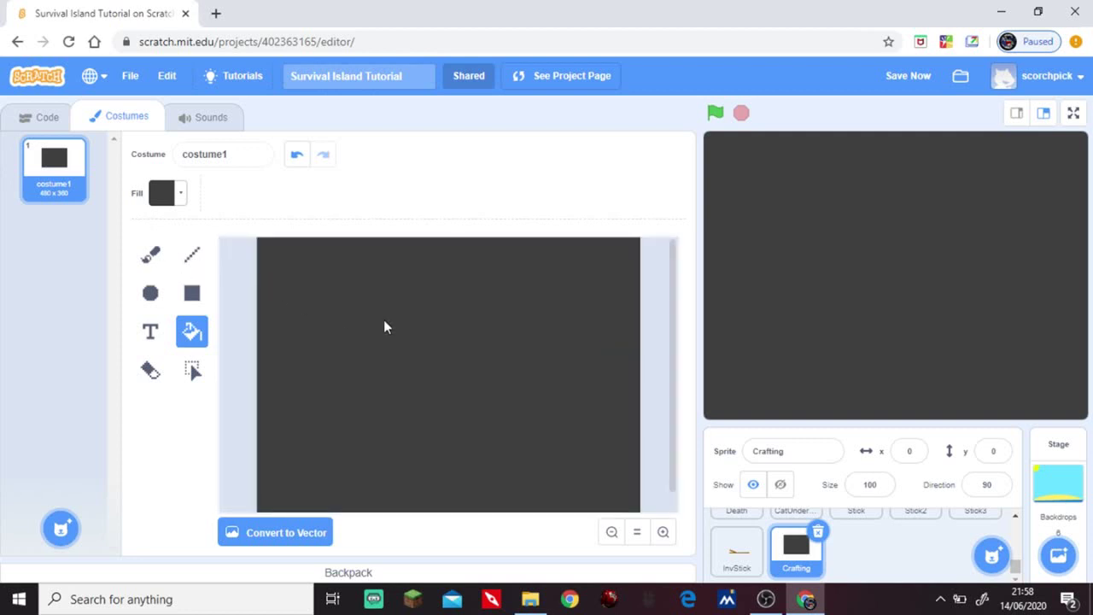
{"action": "scroll", "coordinate": [384, 320], "scroll_direction": "down", "scroll_amount": 1}
{"action": "key", "text": "F11"}
Set the Rectangle tool to outlined and its colour to white with brightness 100.
{"action": "left_click", "coordinate": [192, 197]}
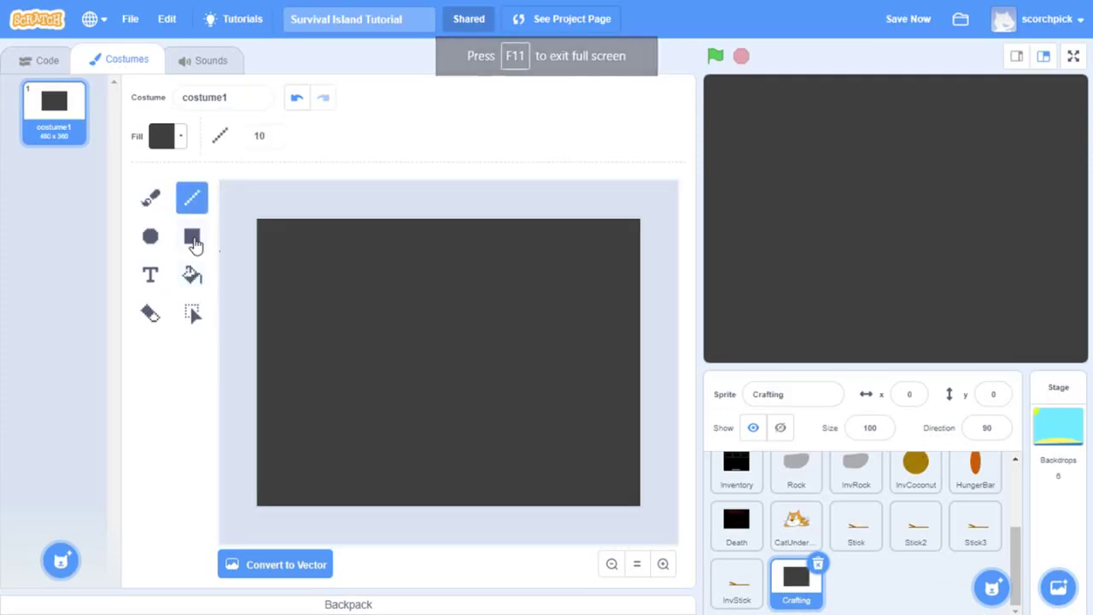
{"action": "left_click", "coordinate": [192, 236]}
{"action": "left_click", "coordinate": [163, 136]}
{"action": "left_click", "coordinate": [271, 137]}
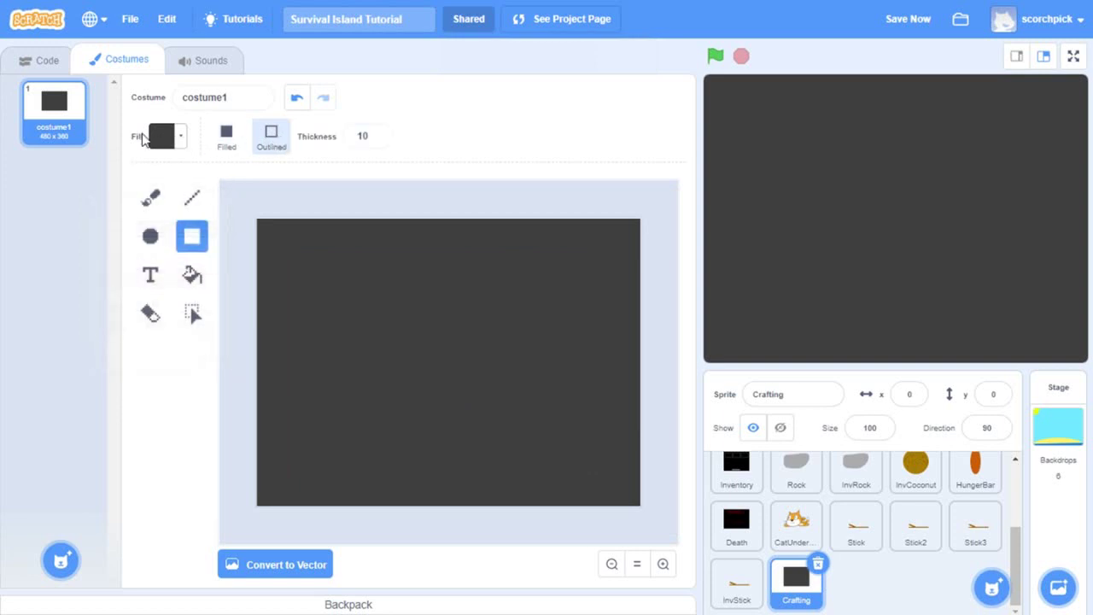
{"action": "left_click", "coordinate": [161, 137]}
{"action": "left_click_drag", "start_coordinate": [139, 291], "coordinate": [212, 291]}
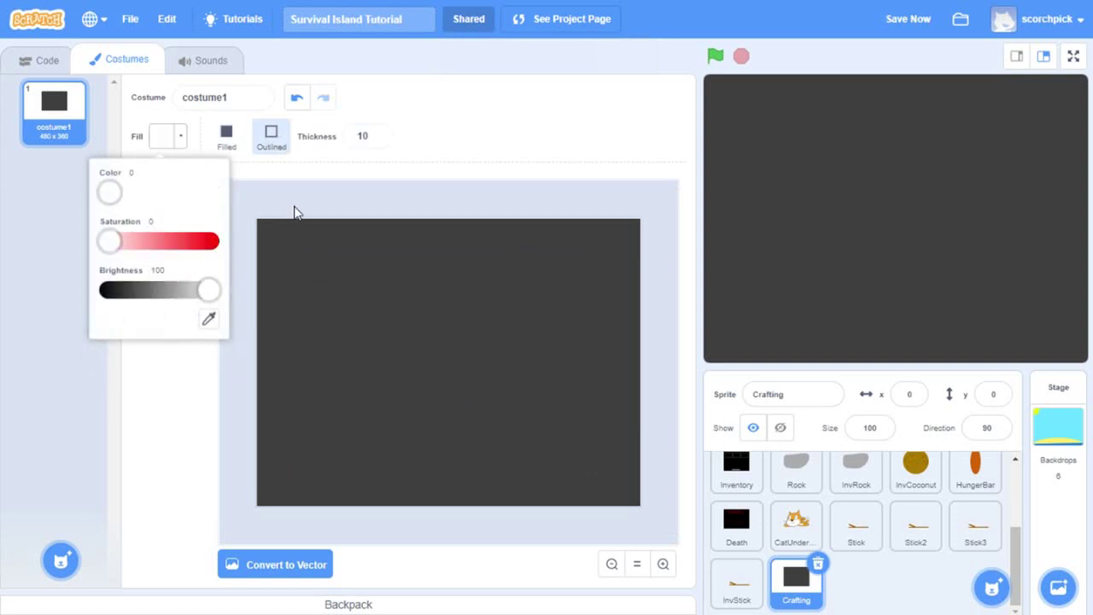
{"action": "left_click", "coordinate": [296, 215]}
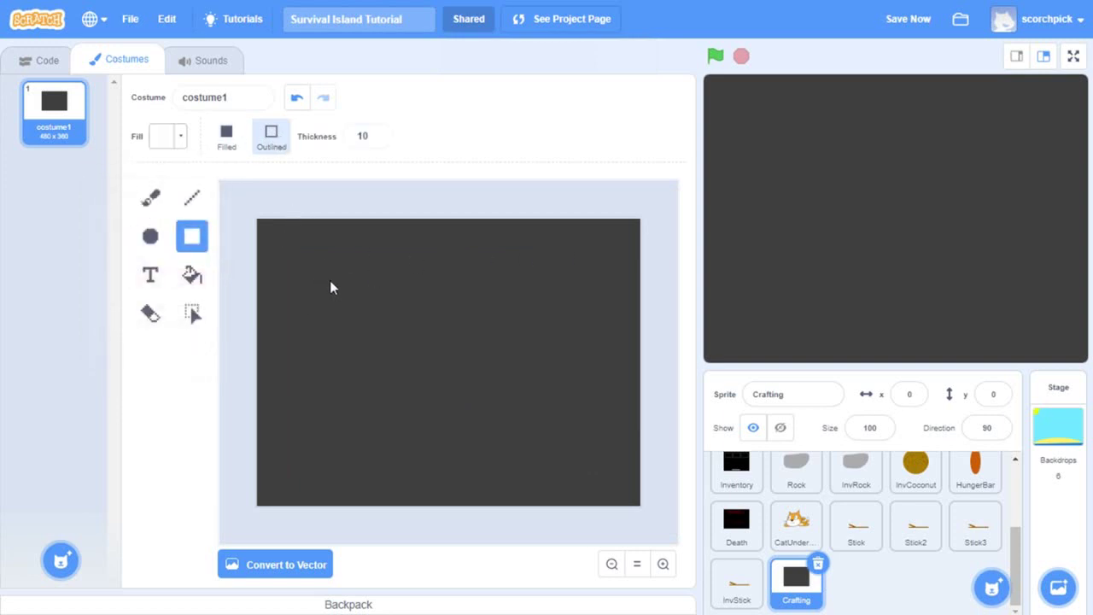
Draw a white outlined rectangle near the costume's upper-left corner and paste copies of it to form a two-by-two grid.
{"action": "mouse_move", "coordinate": [279, 247]}
{"action": "left_mouse_down"}
{"action": "mouse_move", "coordinate": [379, 324]}
{"action": "mouse_move", "coordinate": [396, 326]}
{"action": "mouse_move", "coordinate": [408, 310]}
{"action": "mouse_move", "coordinate": [517, 310]}
{"action": "left_mouse_up"}
{"action": "key", "text": "s"}
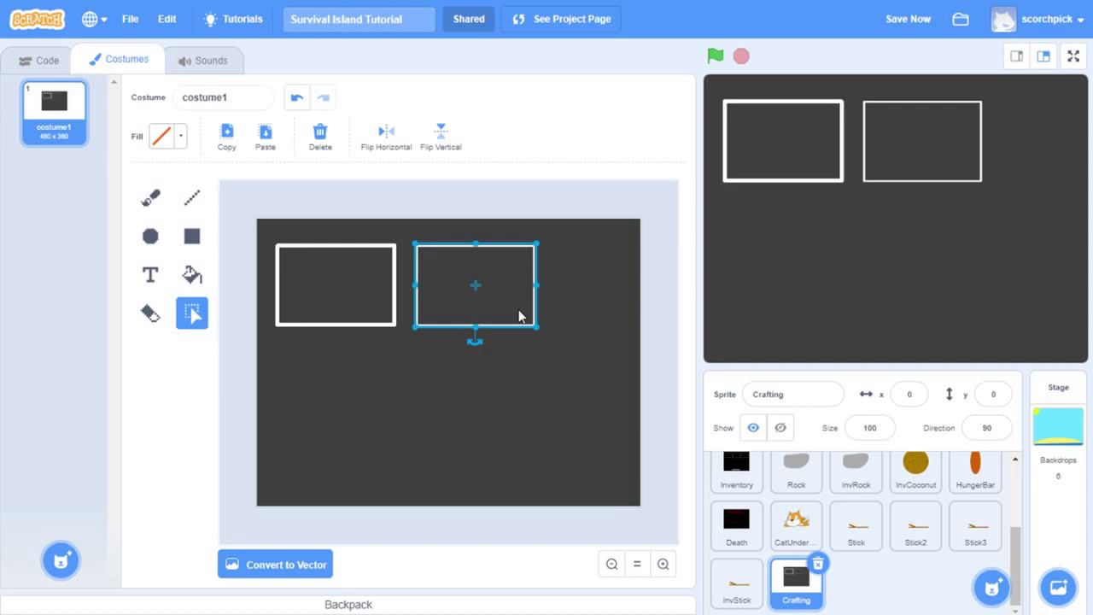
{"action": "key", "text": "ctrl+v"}
{"action": "left_click_drag", "start_coordinate": [384, 296], "coordinate": [368, 373]}
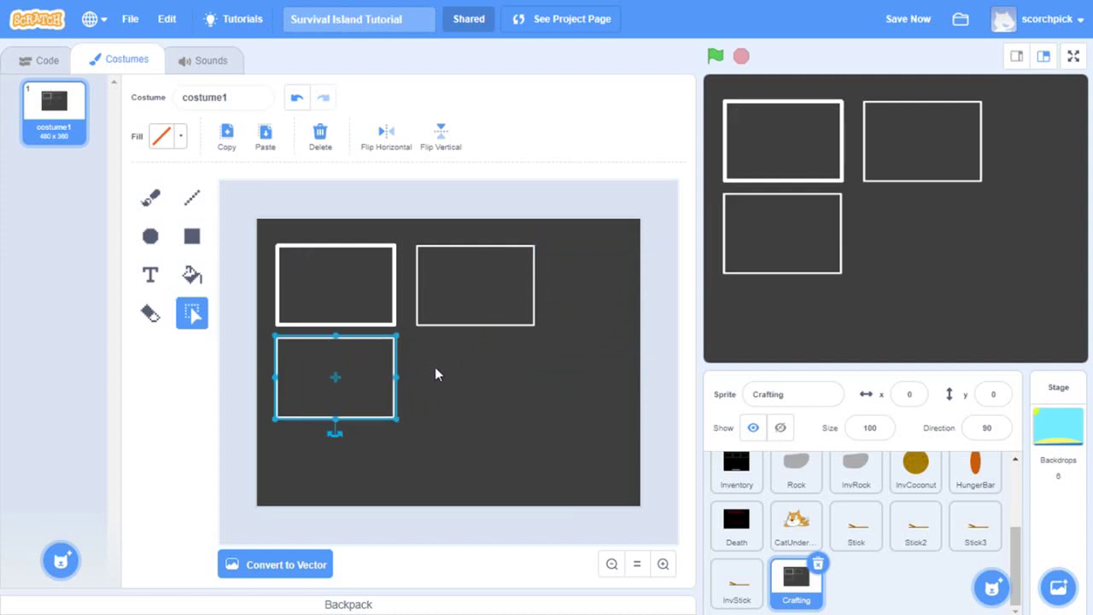
{"action": "key", "text": "ctrl+v"}
{"action": "left_click_drag", "start_coordinate": [378, 283], "coordinate": [513, 370]}
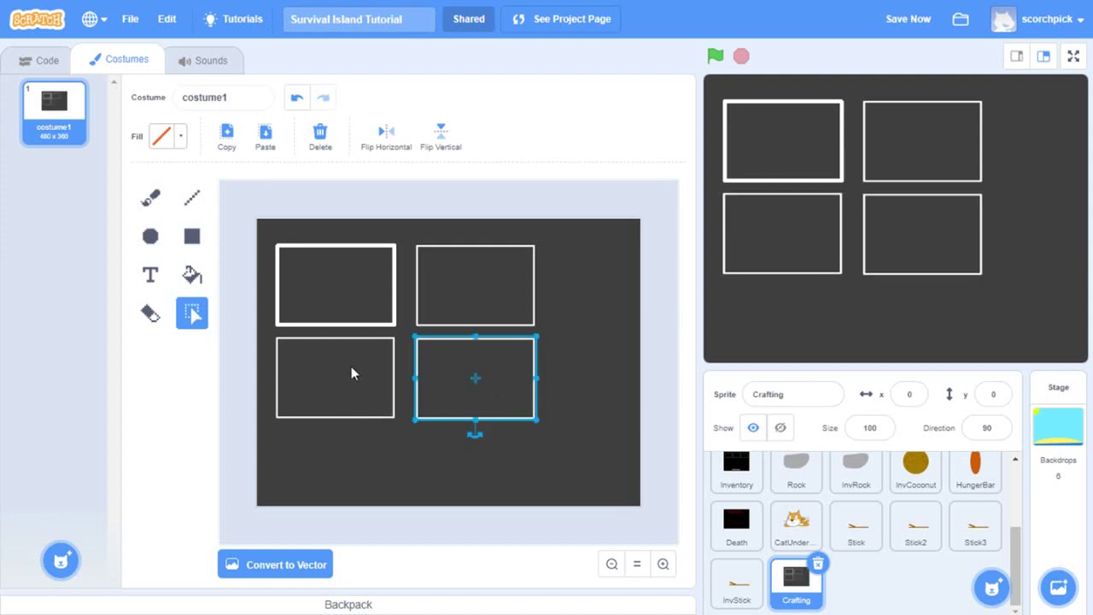
Add the text "Crafting Menu" below the rectangle grid and colour it white by setting saturation to 0.
{"action": "left_click", "coordinate": [376, 207]}
{"action": "left_click", "coordinate": [150, 275]}
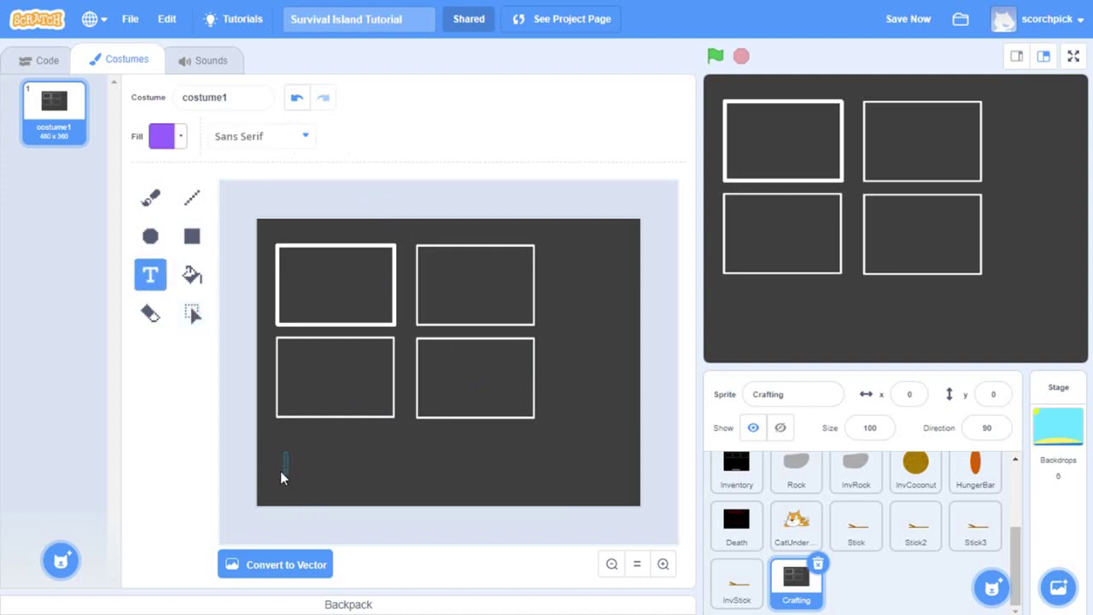
{"action": "type", "text": "Crafting"}
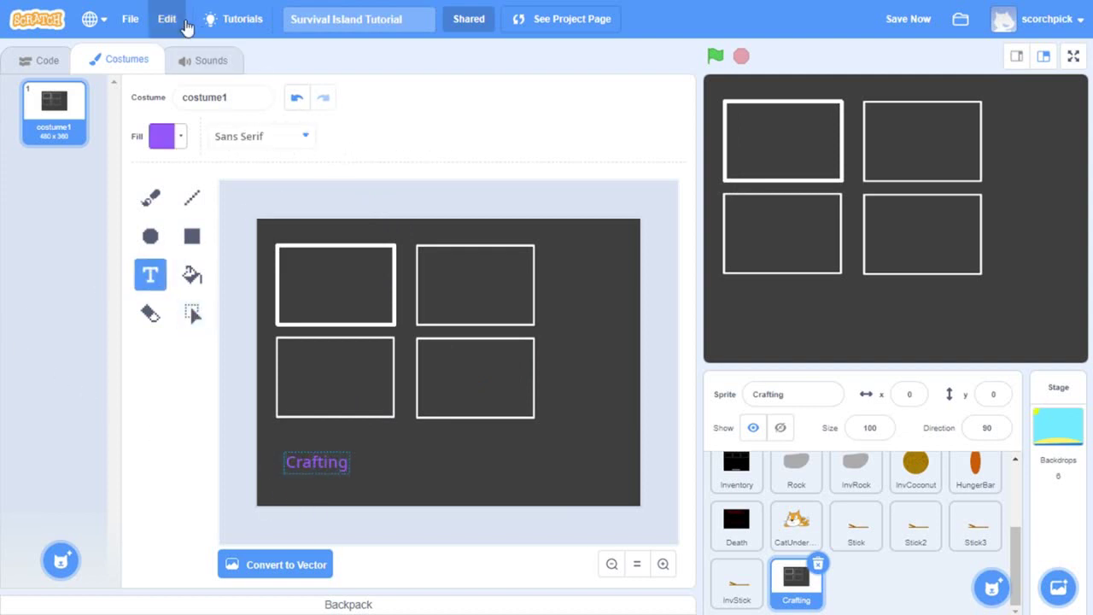
{"action": "type", "text": " Menu"}
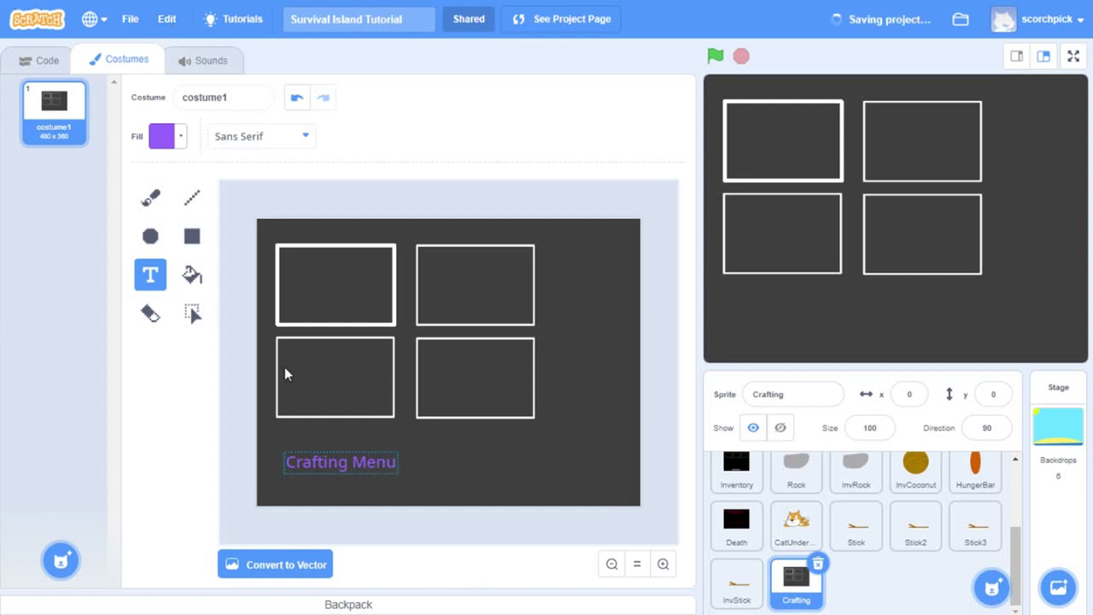
{"action": "left_click", "coordinate": [161, 136]}
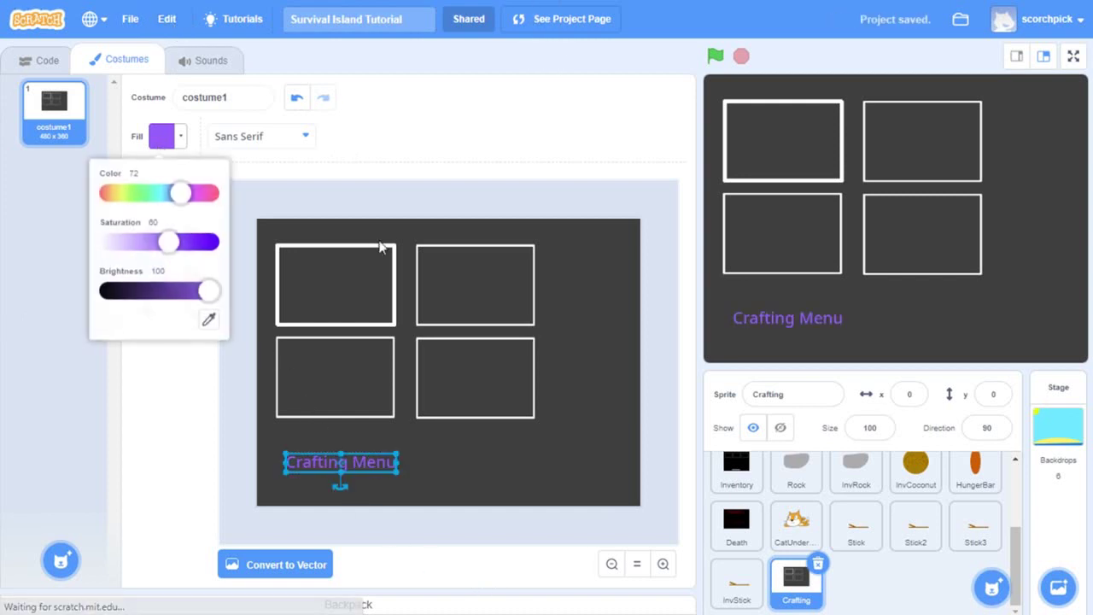
{"action": "left_click_drag", "start_coordinate": [159, 241], "coordinate": [105, 242]}
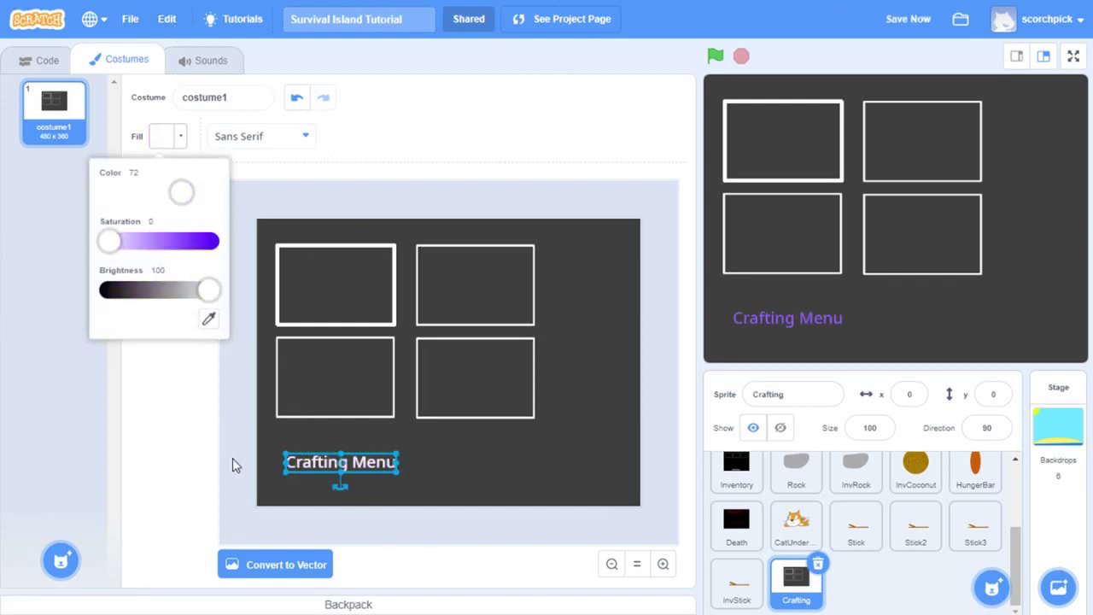
{"action": "left_click", "coordinate": [415, 513]}
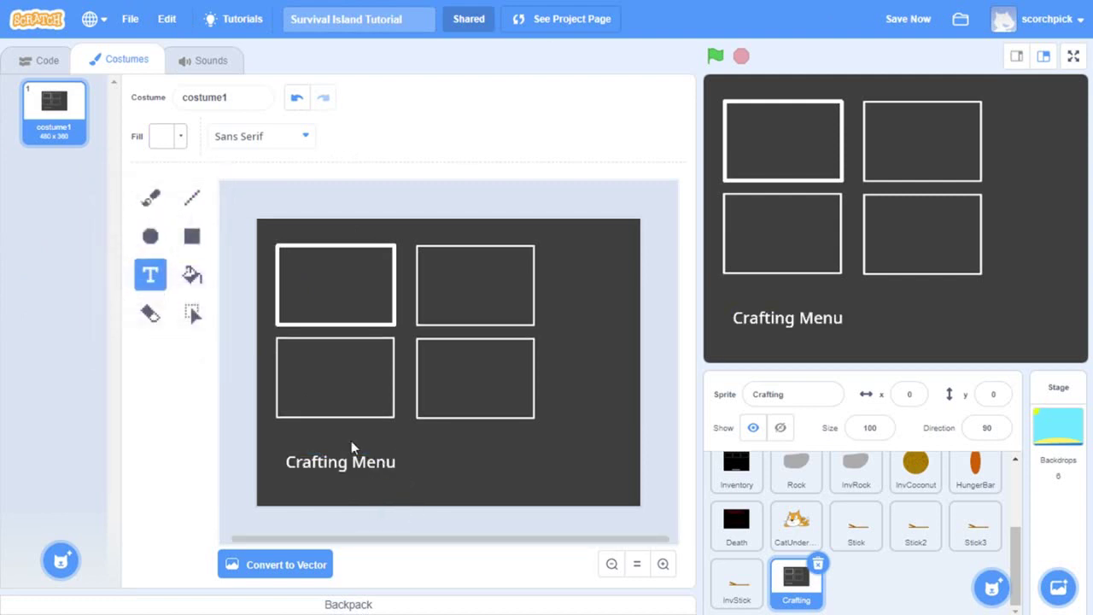
Convert the costume to vector and try to select the Crafting Menu text on its own.
{"action": "left_click", "coordinate": [299, 564]}
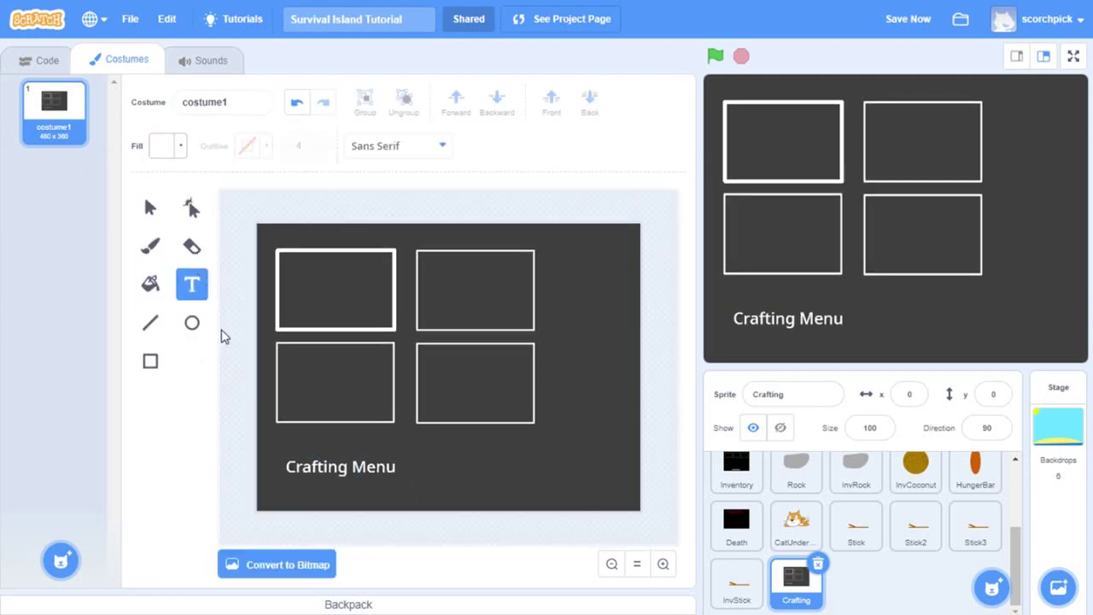
{"action": "left_click", "coordinate": [135, 199]}
{"action": "left_click", "coordinate": [327, 464]}
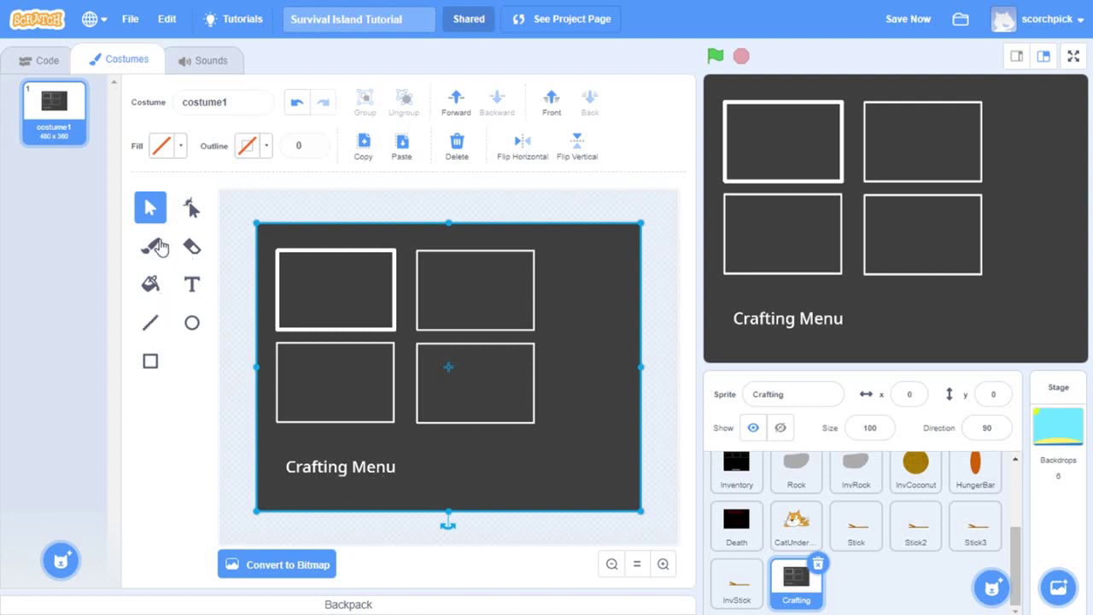
Sample the dark grey background as the Brush colour and convert the costume back to bitmap.
{"action": "left_click", "coordinate": [154, 248]}
{"action": "left_click", "coordinate": [166, 145]}
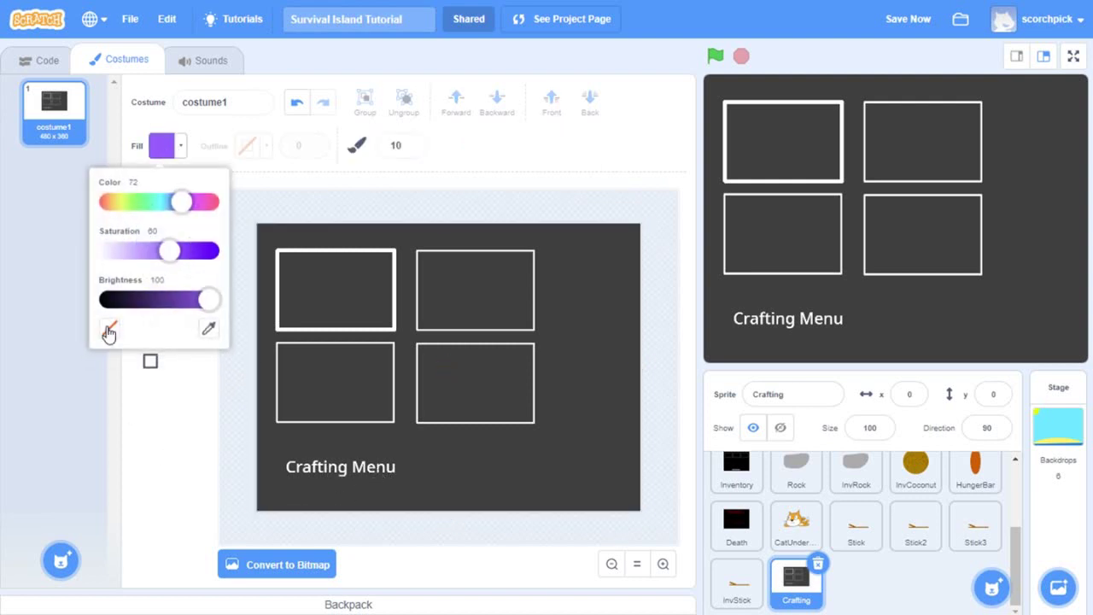
{"action": "left_click", "coordinate": [209, 328]}
{"action": "left_click", "coordinate": [493, 485]}
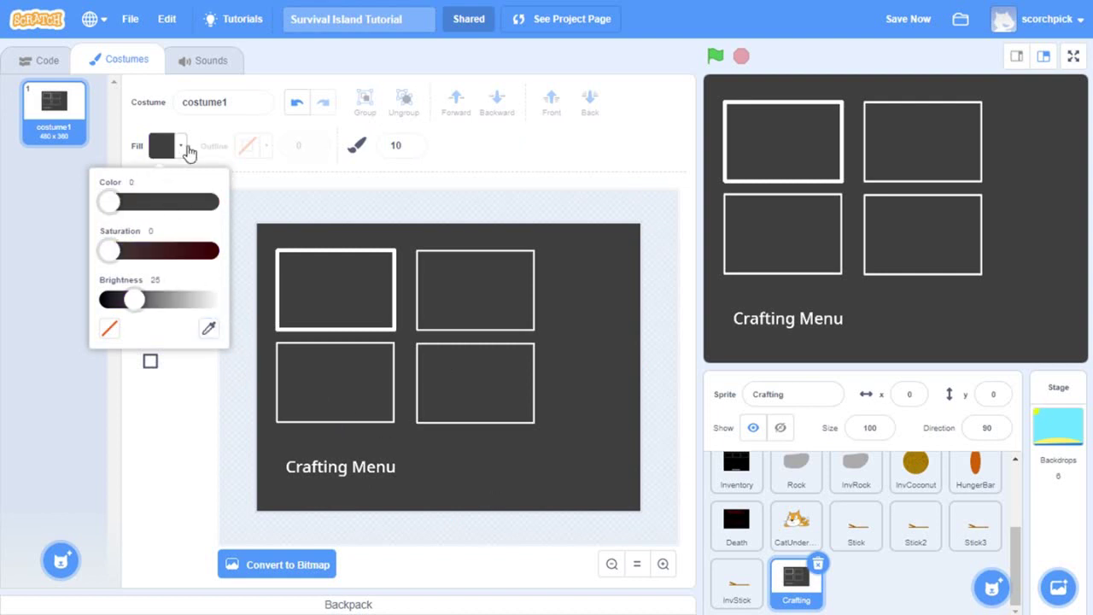
{"action": "left_click", "coordinate": [188, 151]}
{"action": "left_click", "coordinate": [283, 564]}
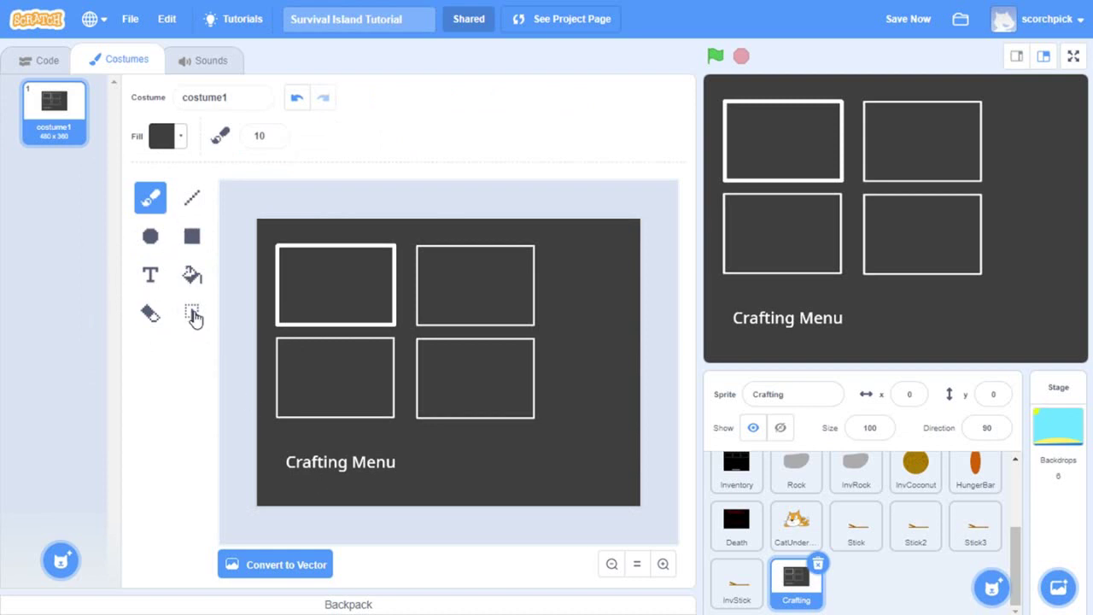
Select the rectangular area around the Crafting Menu text and delete it from the bitmap costume.
{"action": "left_click", "coordinate": [192, 314]}
{"action": "left_click_drag", "start_coordinate": [264, 442], "coordinate": [395, 468]}
{"action": "key", "text": "ctrl+z"}
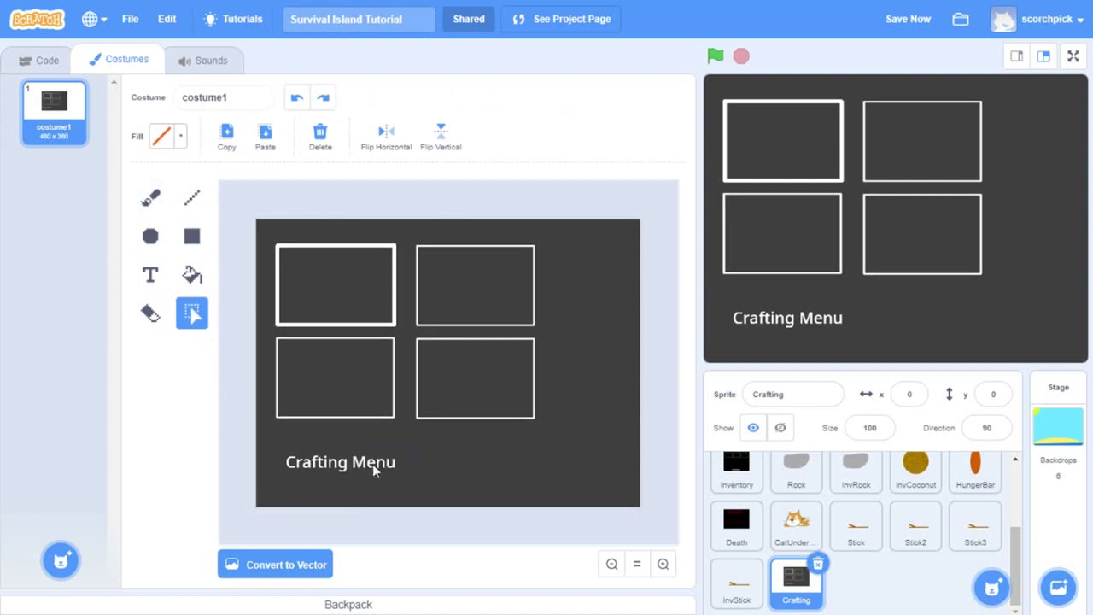
{"action": "left_click_drag", "start_coordinate": [271, 439], "coordinate": [435, 495]}
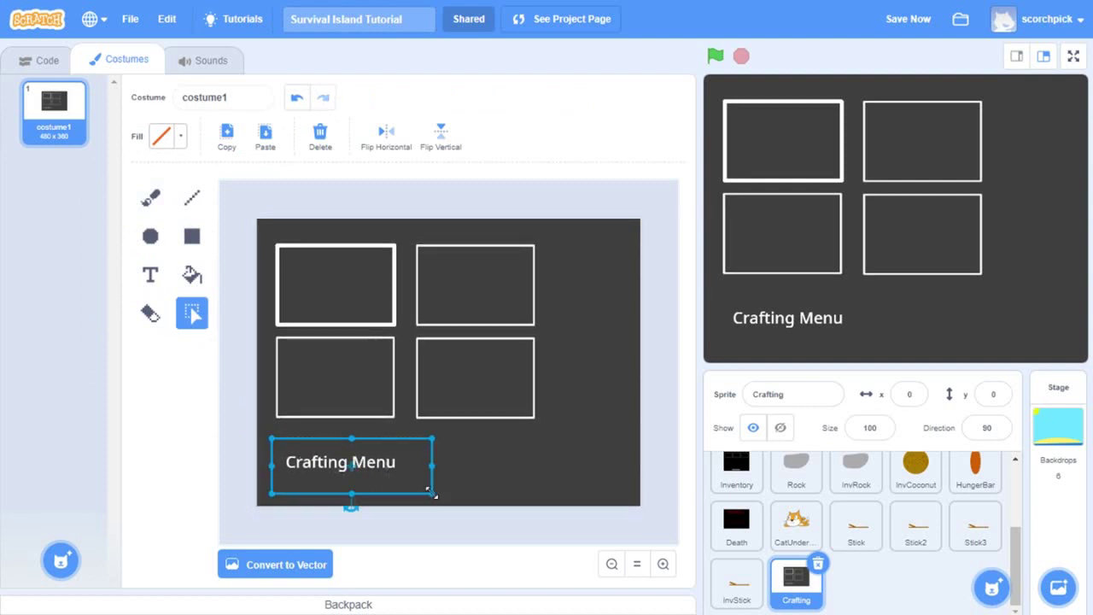
{"action": "key", "text": "Delete"}
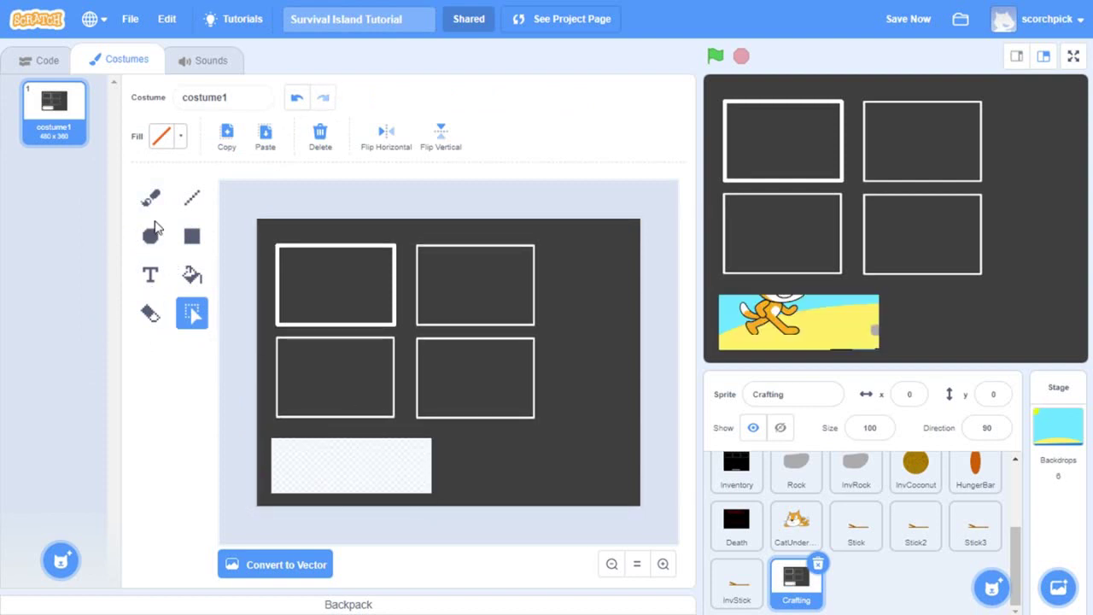
Fill the transparent gap below the rectangle grid with the dark grey sampled from the costume's background.
{"action": "left_click", "coordinate": [163, 277]}
{"action": "left_click", "coordinate": [192, 275]}
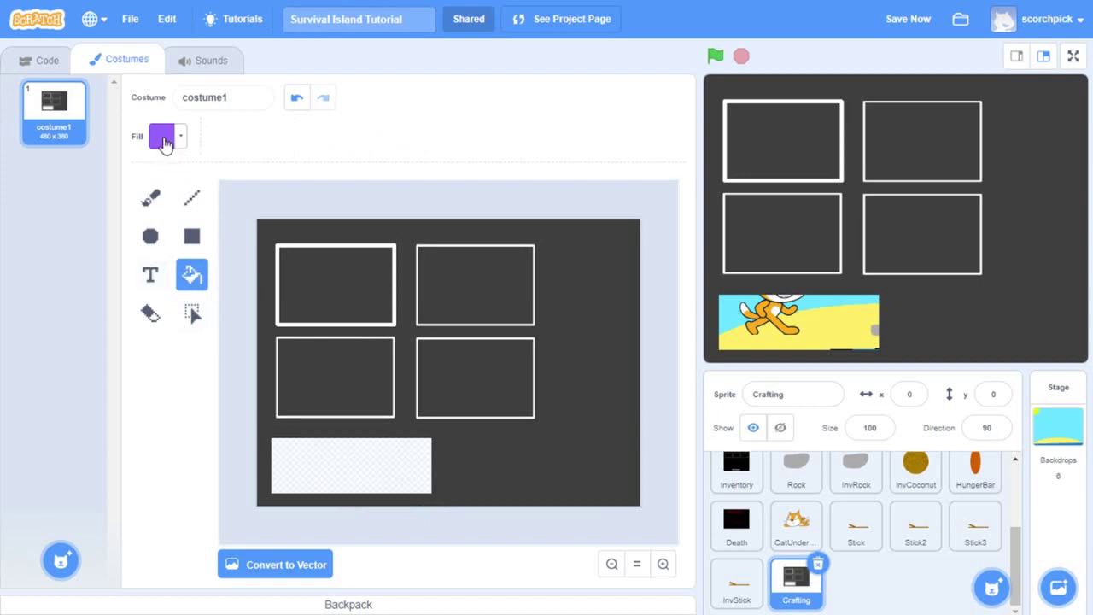
{"action": "left_click", "coordinate": [163, 137]}
{"action": "left_click", "coordinate": [208, 348]}
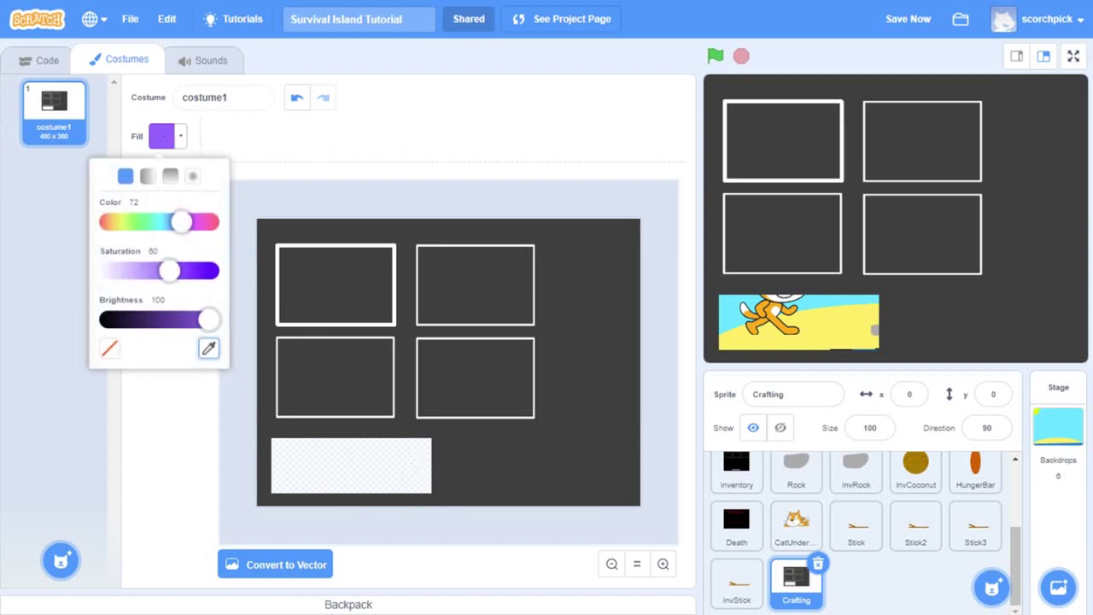
{"action": "left_click", "coordinate": [478, 456]}
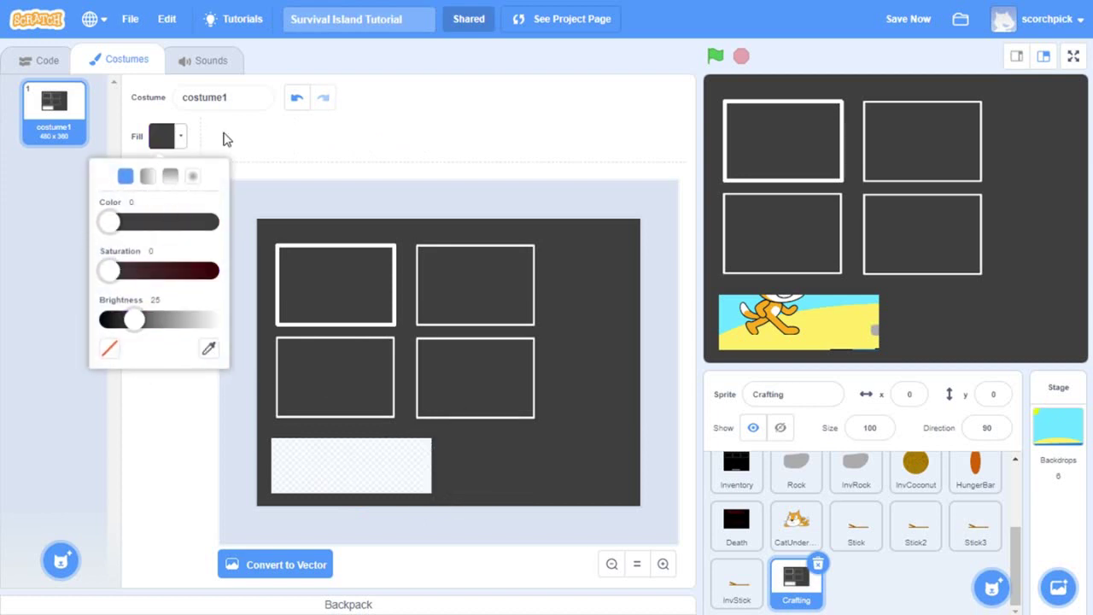
{"action": "left_click", "coordinate": [225, 141]}
{"action": "left_click", "coordinate": [378, 470]}
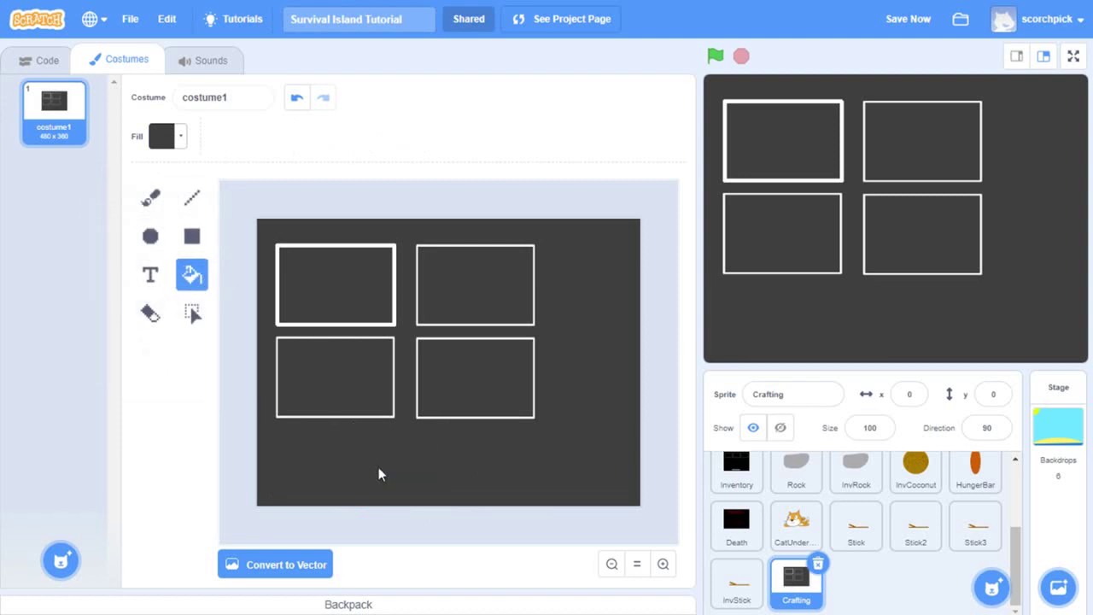
Convert the costume to vector and add the text "Crafting Menu" in white below the rectangle grid.
{"action": "left_click", "coordinate": [317, 560]}
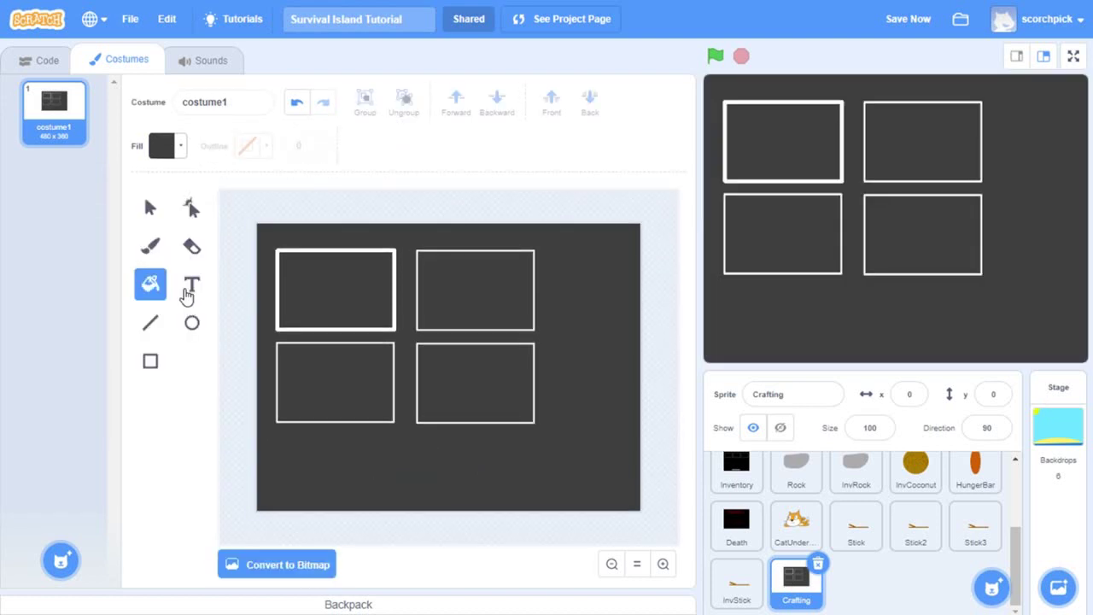
{"action": "left_click", "coordinate": [191, 285]}
{"action": "left_click", "coordinate": [164, 148]}
{"action": "left_click_drag", "start_coordinate": [134, 300], "coordinate": [327, 322]}
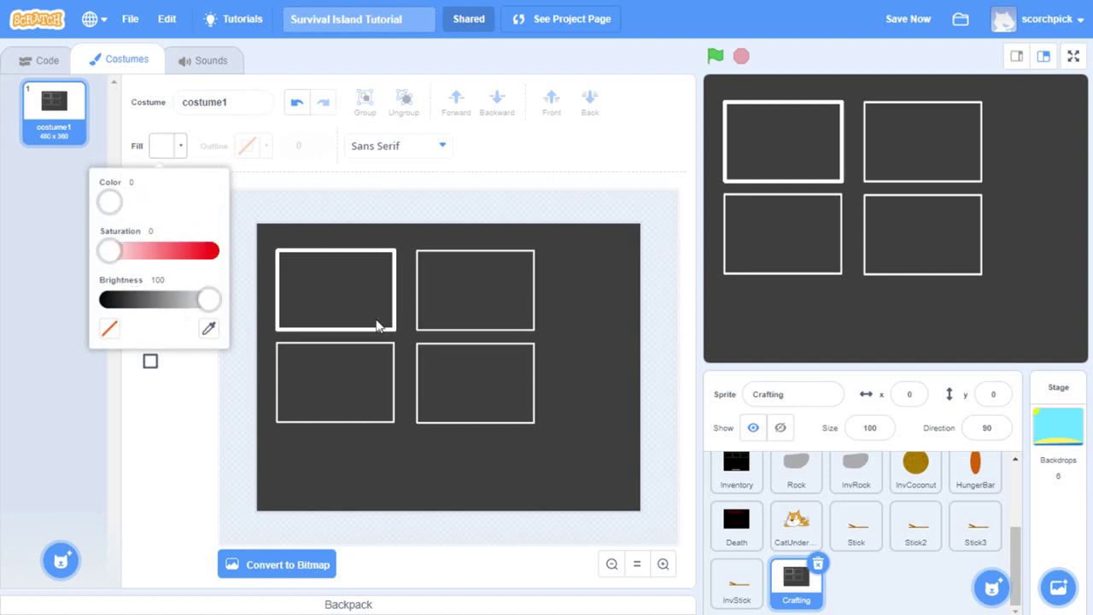
{"action": "left_click", "coordinate": [304, 474]}
{"action": "type", "text": "Crafting"}
{"action": "key", "text": "BackSpace"}
{"action": "key", "text": "BackSpace"}
{"action": "key", "text": "BackSpace"}
{"action": "key", "text": "BackSpace"}
{"action": "key", "text": "BackSpace"}
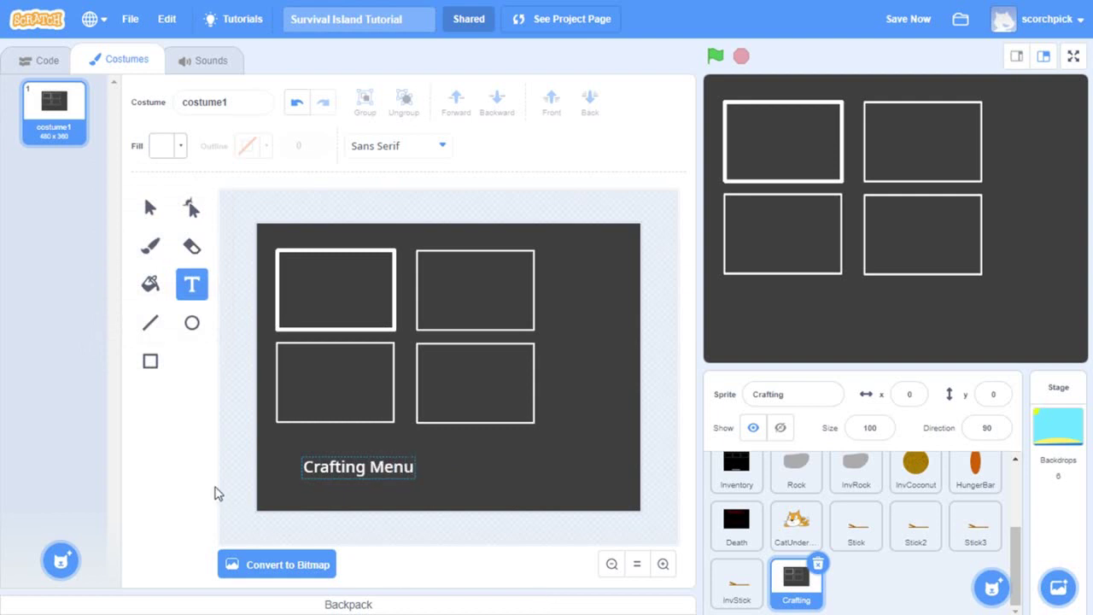
Enlarge the Crafting Menu text so it spans most of the width of the rectangle grid, then deselect it.
{"action": "left_click", "coordinate": [149, 211]}
{"action": "left_click_drag", "start_coordinate": [419, 480], "coordinate": [462, 480]}
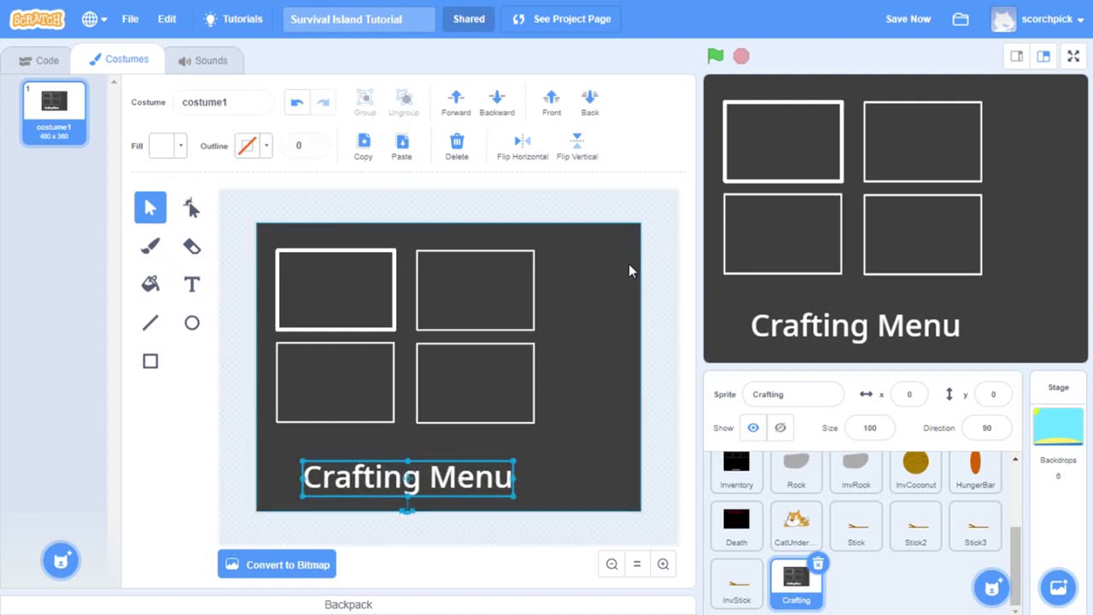
{"action": "left_click", "coordinate": [664, 308]}
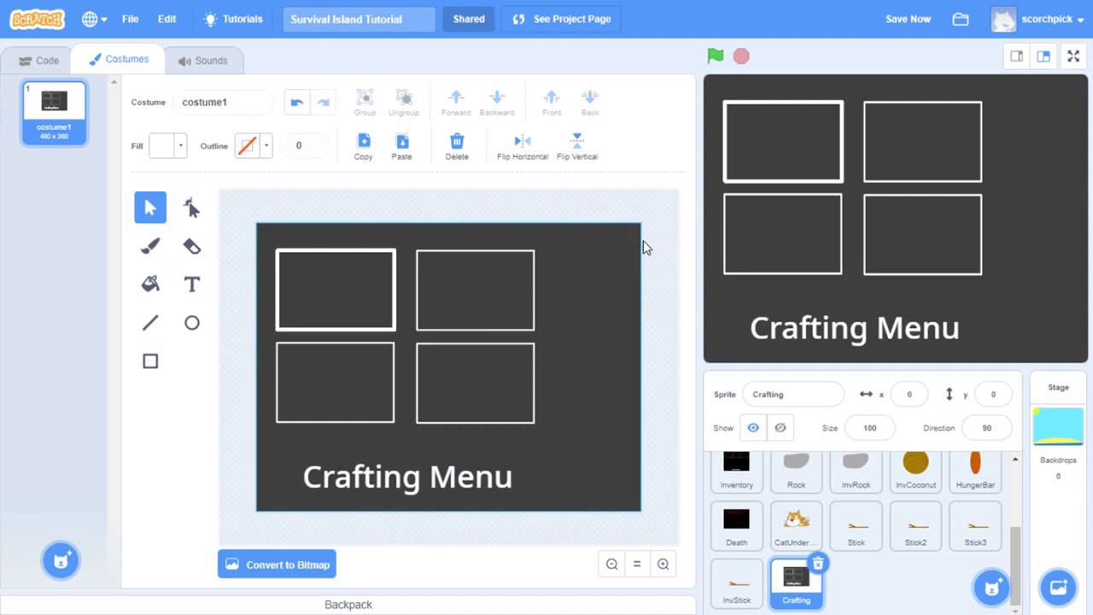
{"action": "left_click", "coordinate": [444, 254]}
{"action": "left_click", "coordinate": [352, 217]}
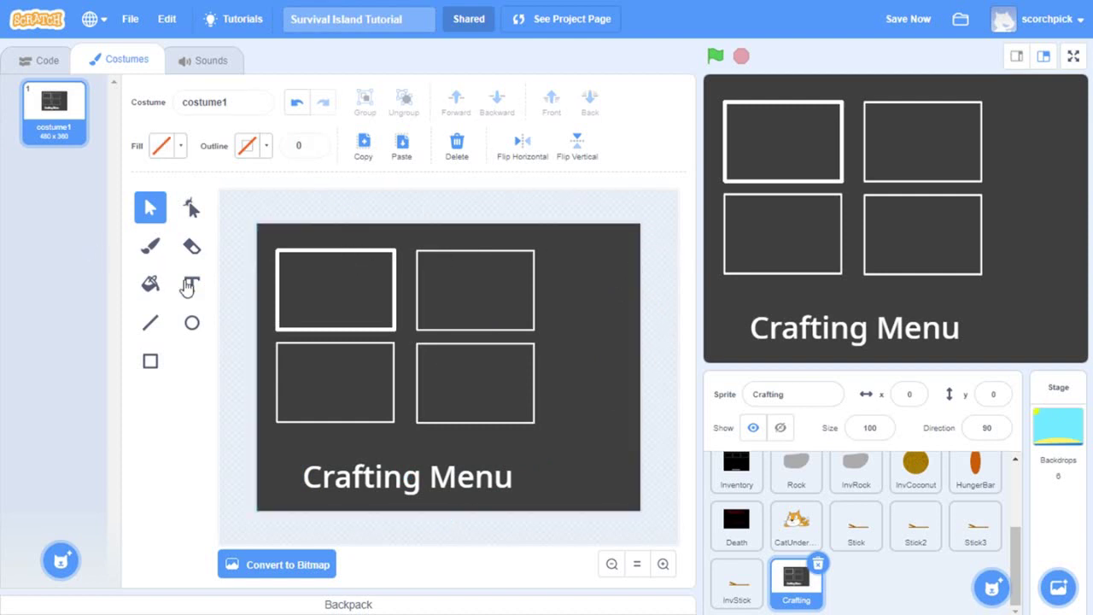
Add the text "Currently Selected:" starting inside the thick-bordered first rectangle of the grid.
{"action": "left_click", "coordinate": [191, 284]}
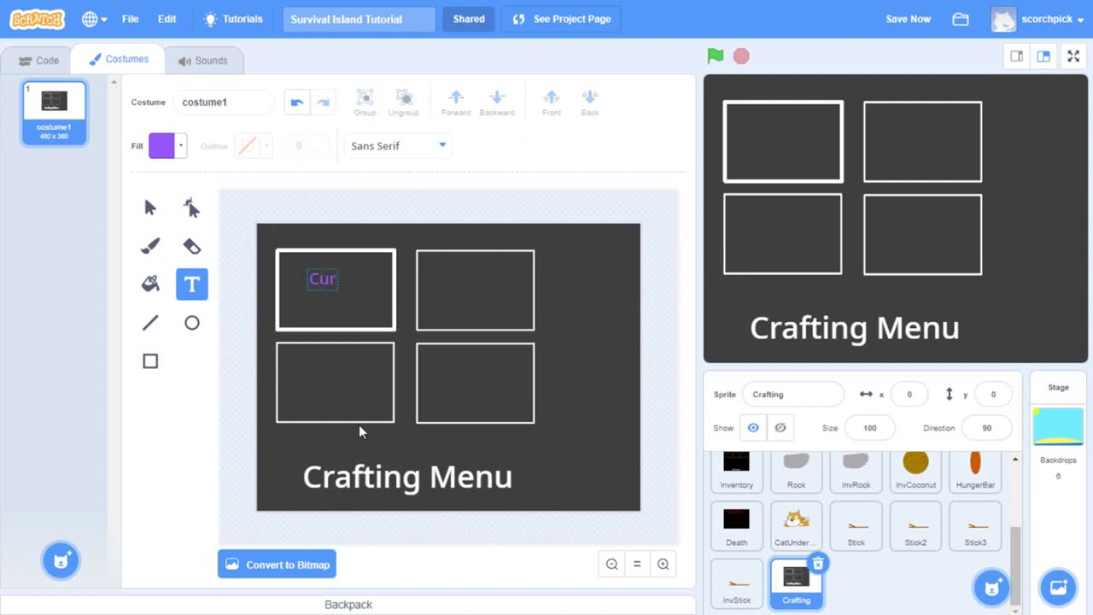
{"action": "type", "text": "ly S"}
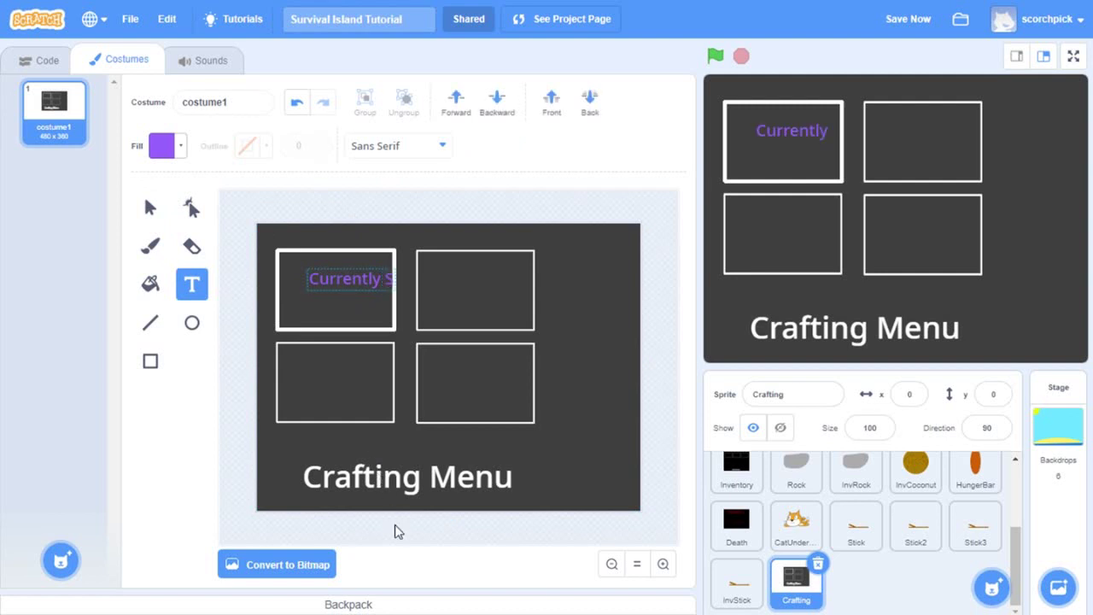
{"action": "type", "text": "elected:"}
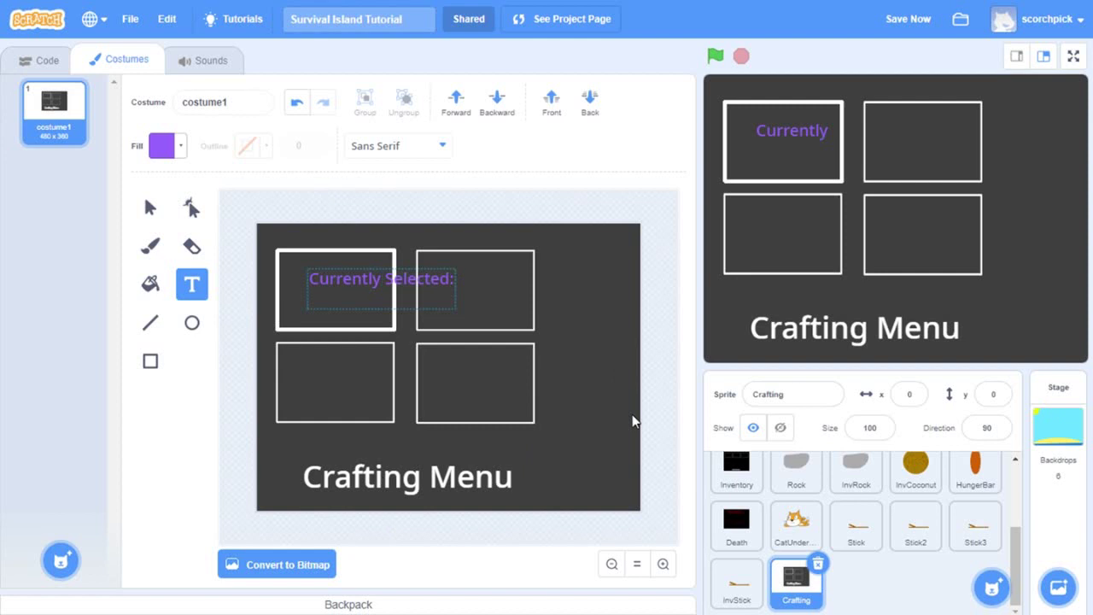
{"action": "key", "text": "Tab"}
{"action": "type", "text": "D"}
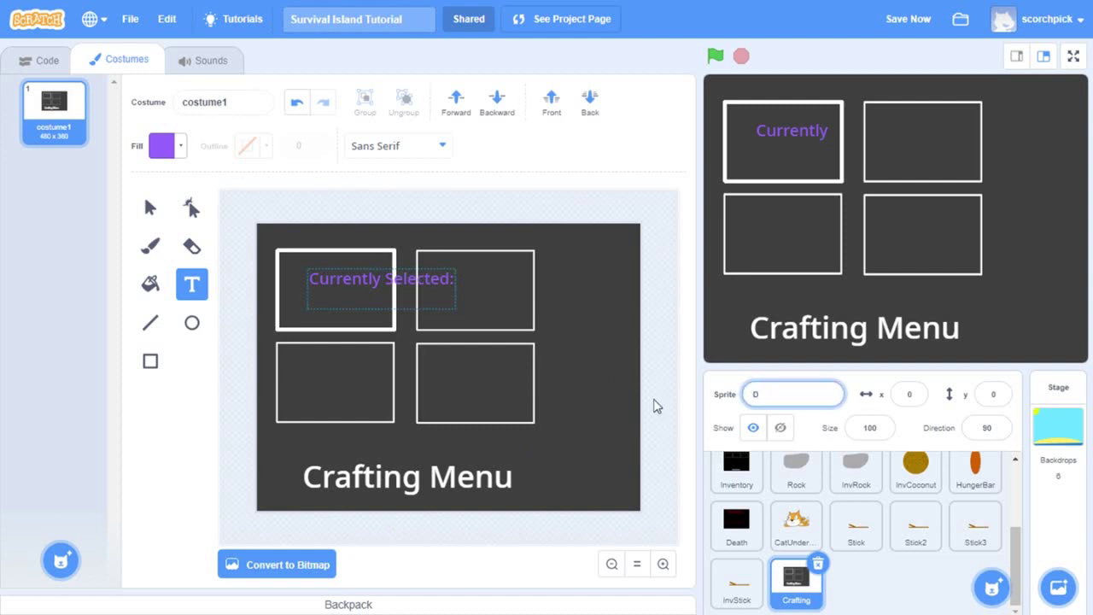
{"action": "key", "text": "ctrl+z"}
{"action": "left_click", "coordinate": [371, 302]}
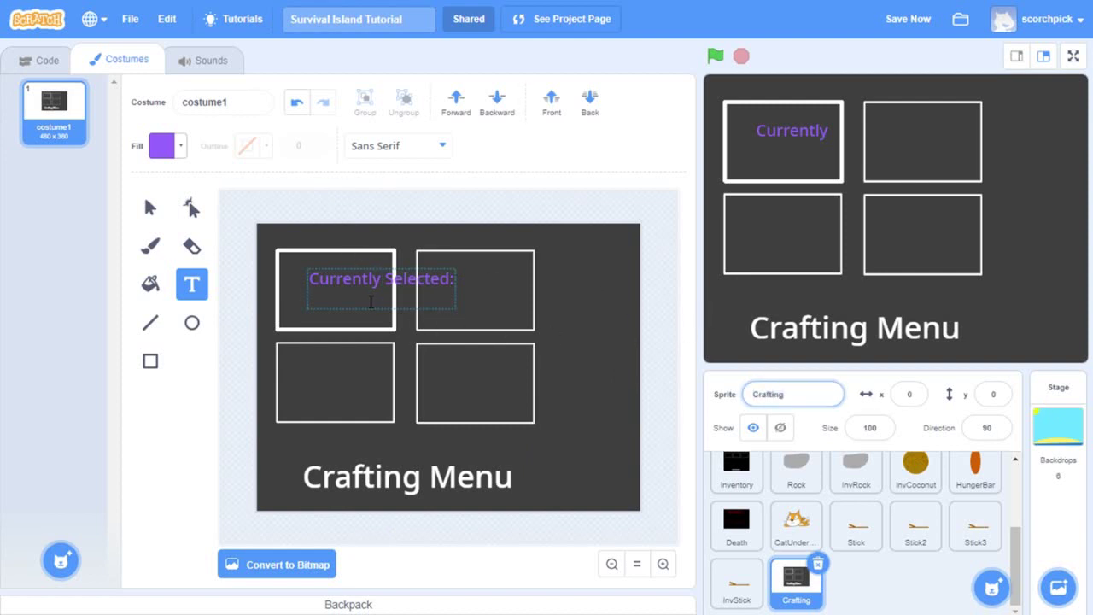
{"action": "type", "text": "d"}
{"action": "left_click", "coordinate": [364, 317]}
{"action": "type", "text": "d"}
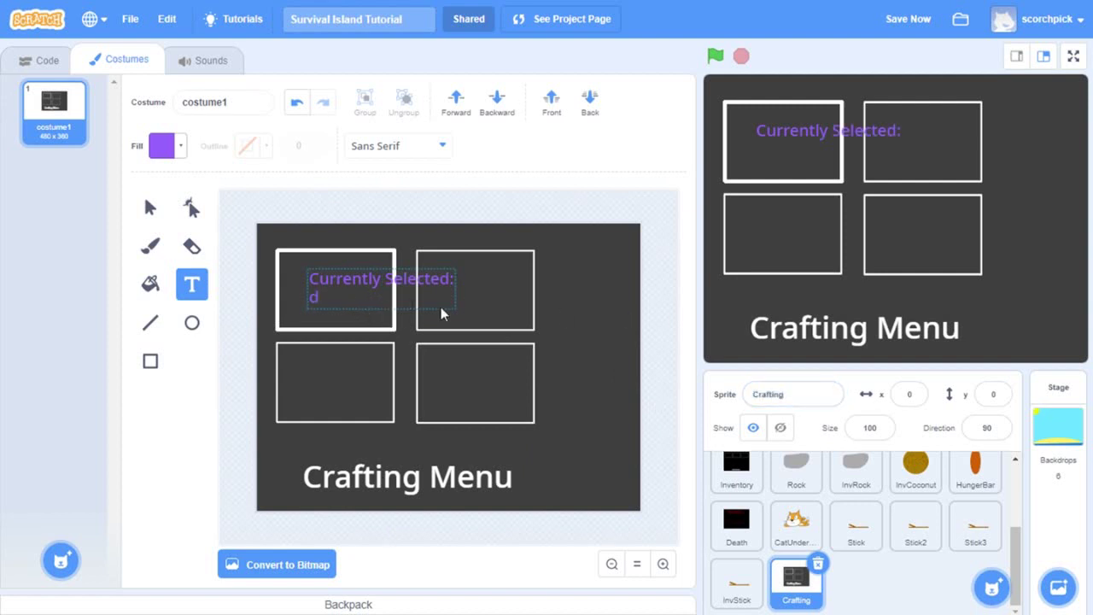
{"action": "key", "text": "Tab"}
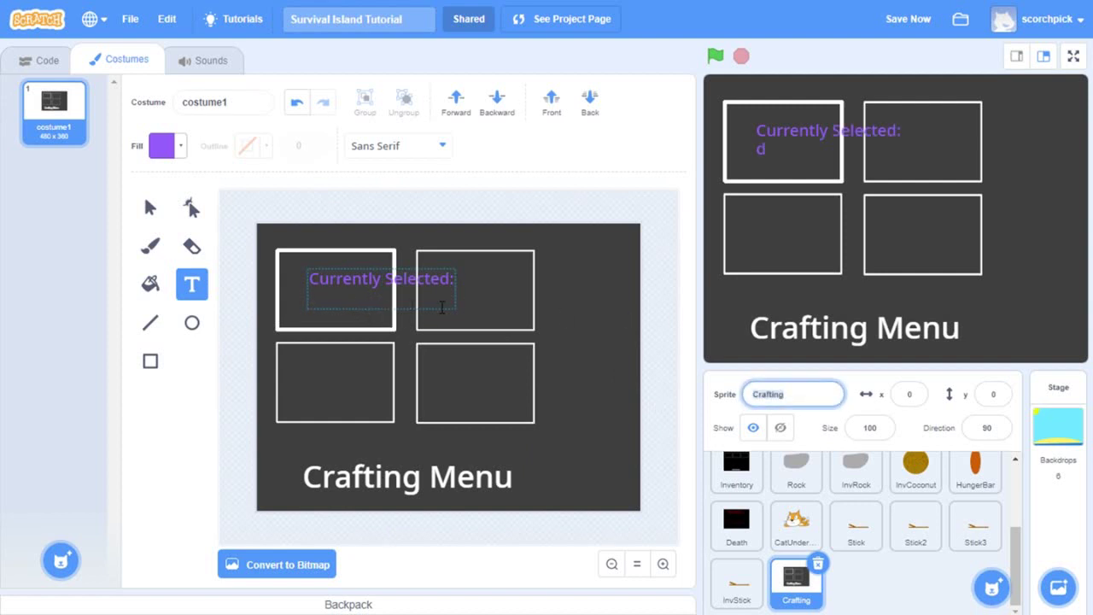
Add "Basics" as the second line of the Currently Selected text and colour it white by setting saturation to 0.
{"action": "left_click", "coordinate": [407, 299]}
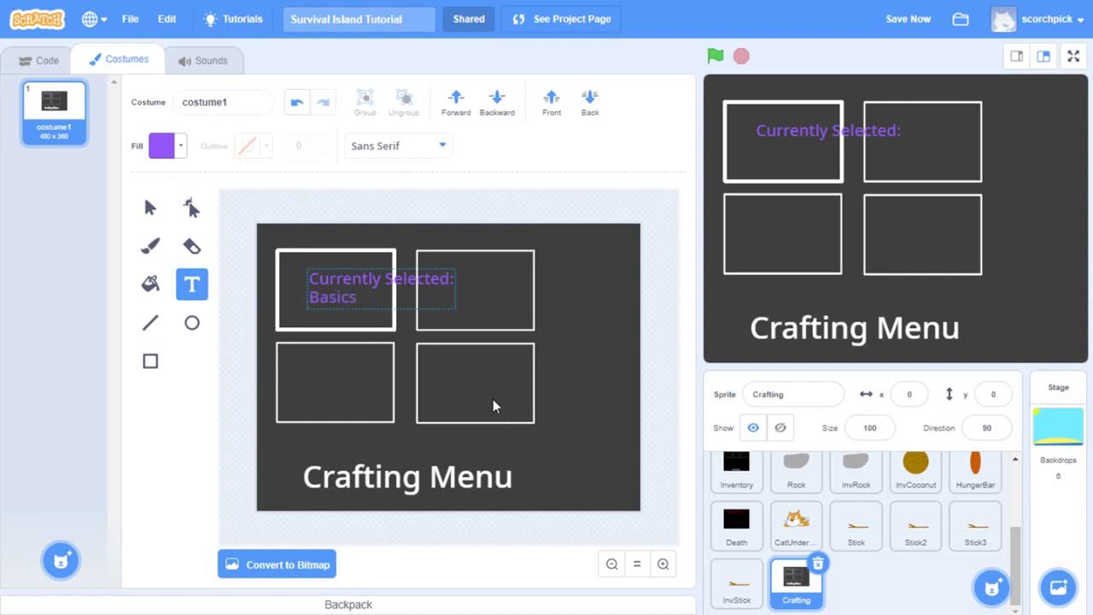
{"action": "left_click", "coordinate": [161, 146]}
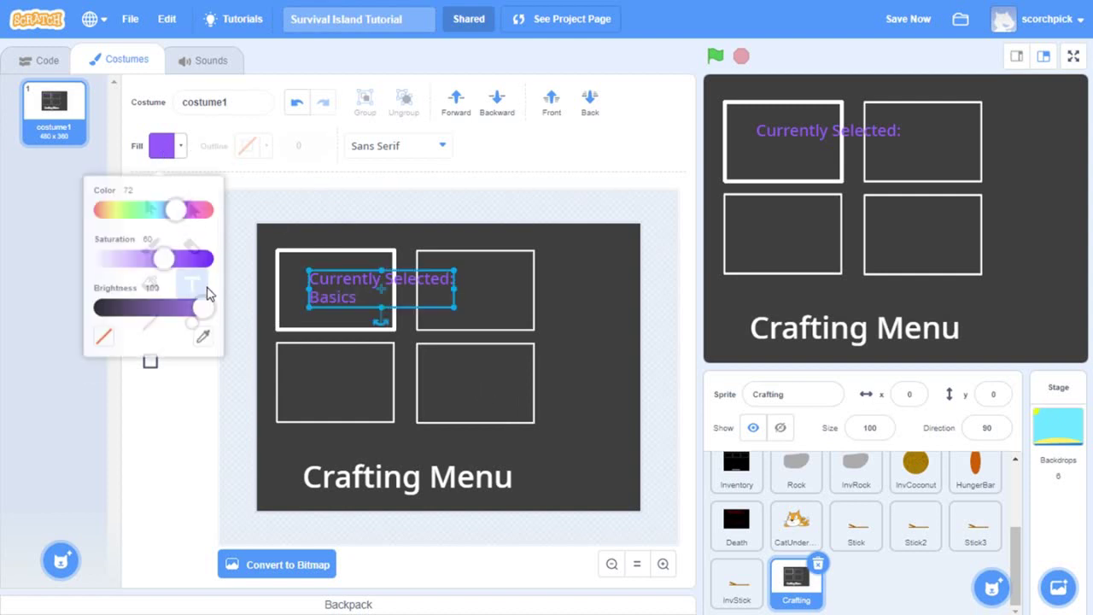
{"action": "left_click_drag", "start_coordinate": [169, 250], "coordinate": [4, 248]}
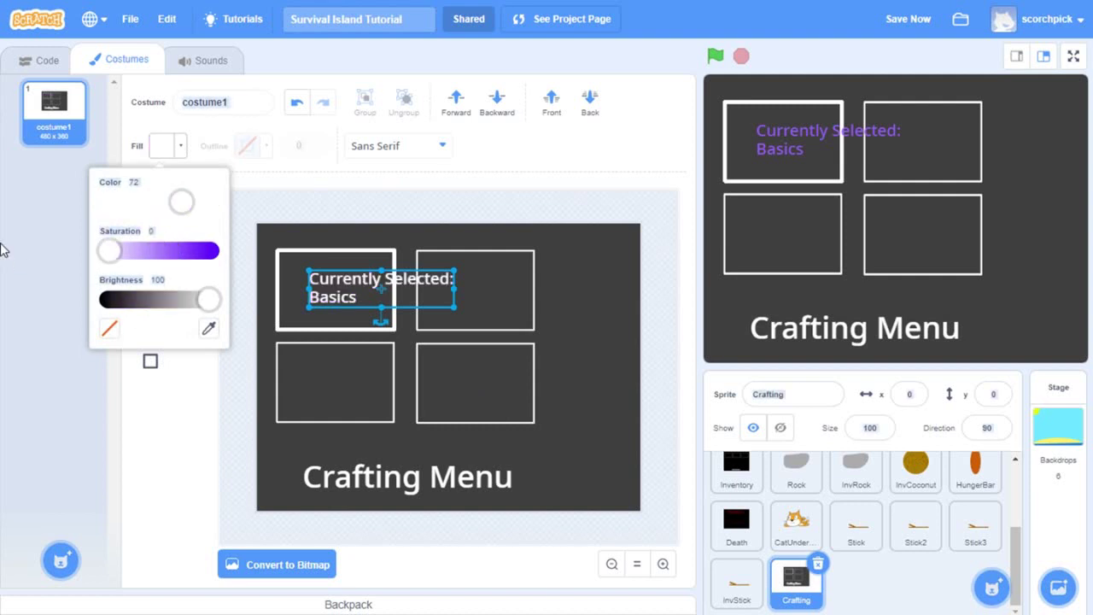
Shrink the "Currently Selected: Basics" text and position it inside the thick-bordered first rectangle.
{"action": "left_click_drag", "start_coordinate": [380, 282], "coordinate": [353, 285]}
{"action": "left_click_drag", "start_coordinate": [426, 309], "coordinate": [376, 289]}
{"action": "left_click", "coordinate": [353, 216]}
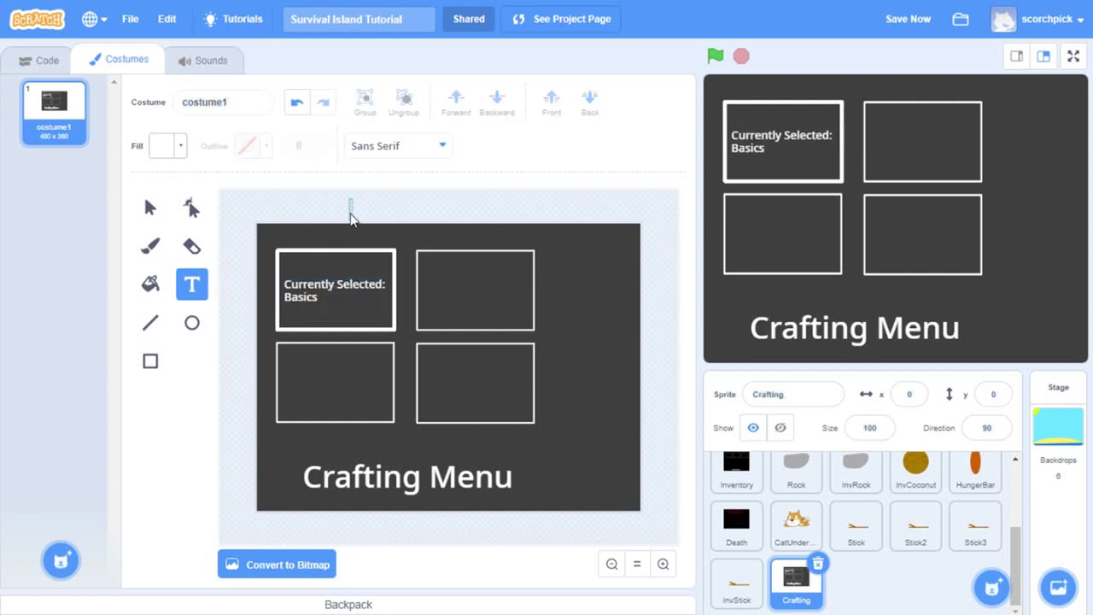
Rename the Crafting sprite's costume as BasicsCraft.
{"action": "right_click", "coordinate": [52, 104]}
{"action": "left_click", "coordinate": [237, 101]}
{"action": "type", "text": "BasicsCraft"}
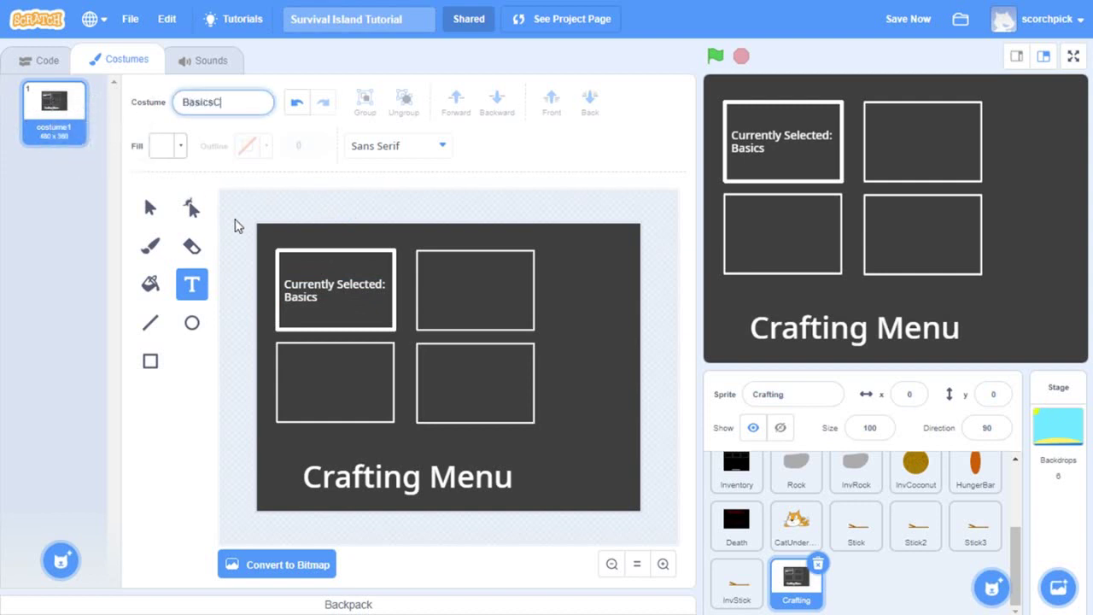
{"action": "left_click", "coordinate": [59, 217]}
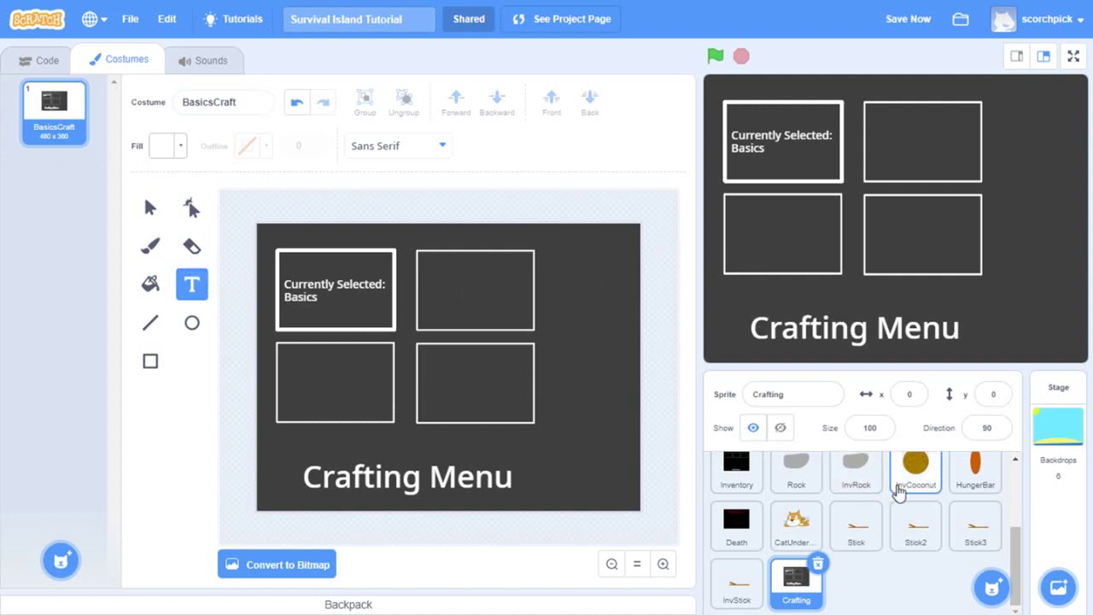
Create a blank sprite to paint and enter CraftingCampFire as its name.
{"action": "mouse_move", "coordinate": [992, 588]}
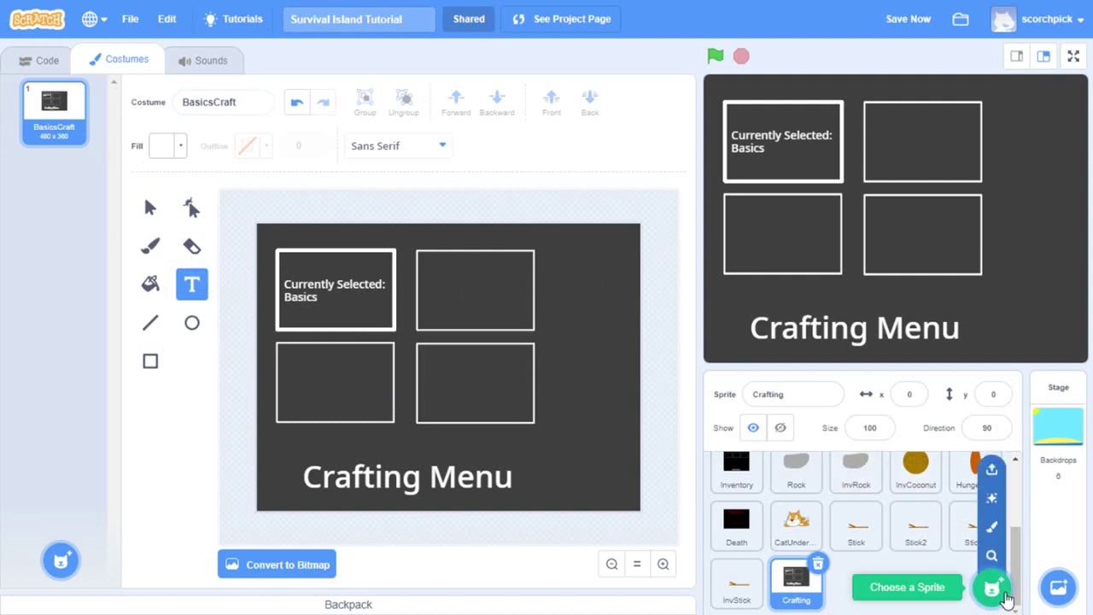
{"action": "left_click", "coordinate": [992, 528]}
{"action": "left_click", "coordinate": [766, 394]}
{"action": "key", "text": "ctrl+a"}
{"action": "type", "text": "Cra"}
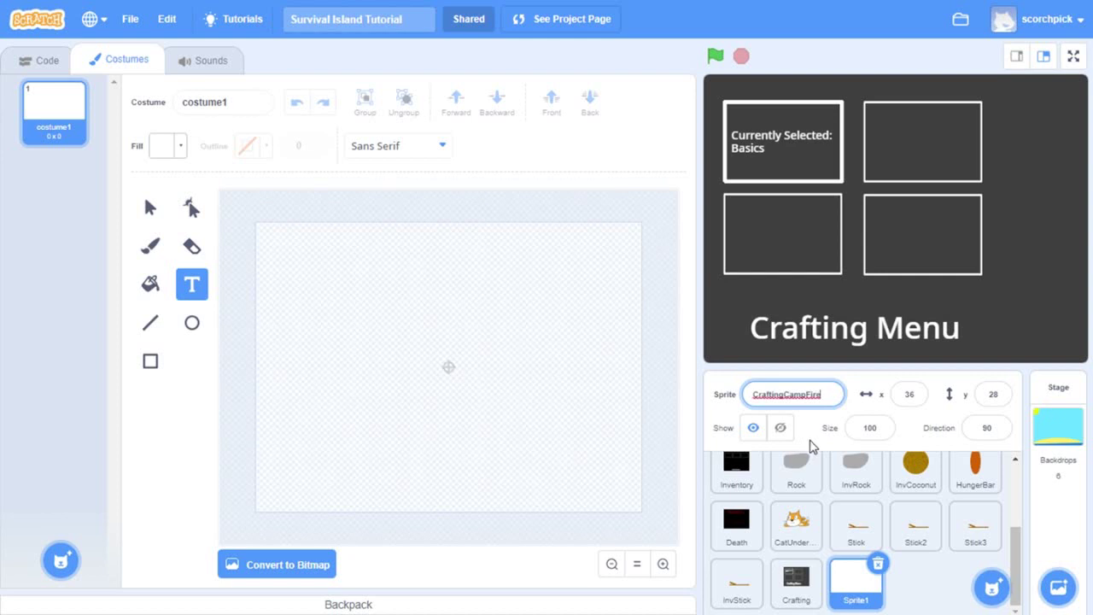
Change the new sprite's name to CraftingBluntTool.
{"action": "key", "text": "BackSpace"}
{"action": "key", "text": "BackSpace"}
{"action": "key", "text": "BackSpace"}
{"action": "key", "text": "BackSpace"}
{"action": "key", "text": "BackSpace"}
{"action": "key", "text": "BackSpace"}
{"action": "key", "text": "BackSpace"}
{"action": "type", "text": "BluntTool"}
{"action": "left_click", "coordinate": [926, 593]}
Set the fill to brown with colour 9, saturation 100 and a lowered brightness.
{"action": "left_click", "coordinate": [151, 247]}
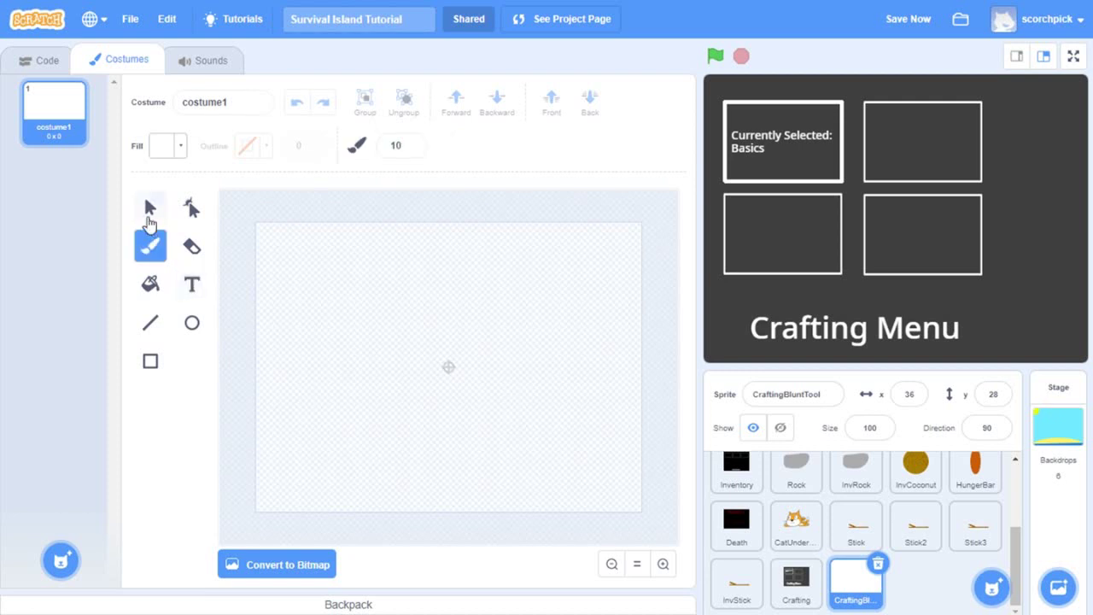
{"action": "left_click", "coordinate": [150, 208]}
{"action": "left_click", "coordinate": [163, 147]}
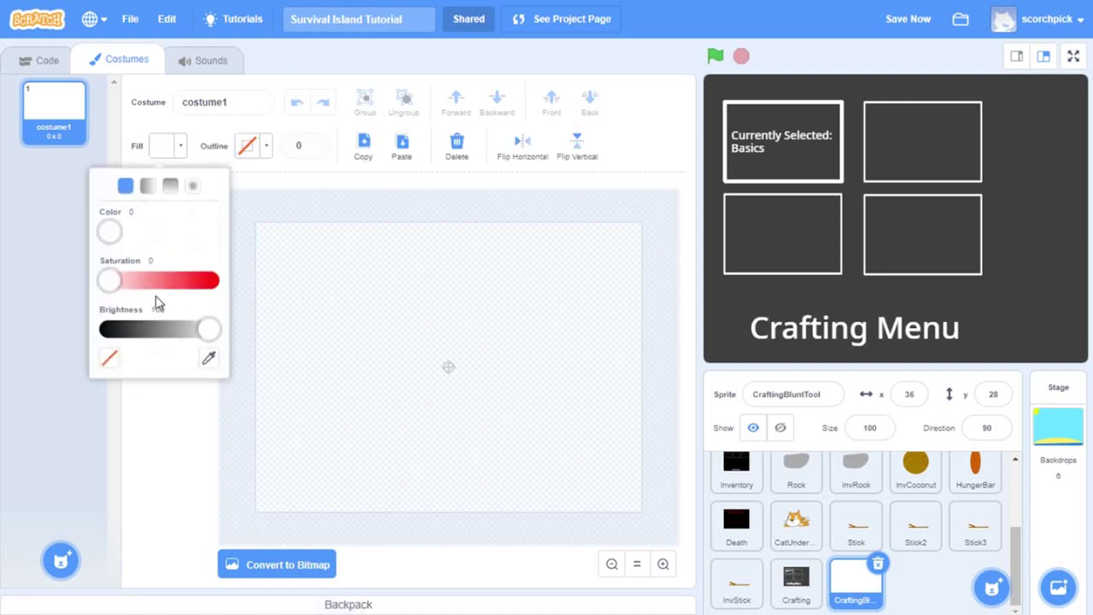
{"action": "mouse_move", "coordinate": [111, 291]}
{"action": "left_mouse_down"}
{"action": "mouse_move", "coordinate": [119, 278]}
{"action": "mouse_move", "coordinate": [98, 288]}
{"action": "left_mouse_up"}
{"action": "mouse_move", "coordinate": [116, 232]}
{"action": "left_mouse_down"}
{"action": "mouse_move", "coordinate": [127, 233]}
{"action": "mouse_move", "coordinate": [111, 235]}
{"action": "left_mouse_up"}
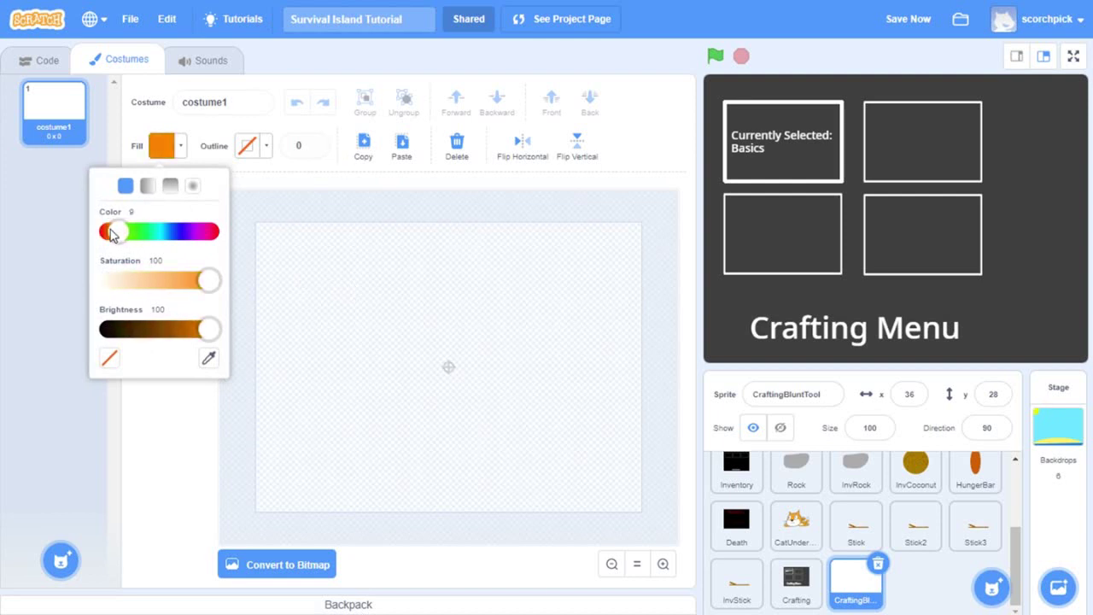
{"action": "left_click_drag", "start_coordinate": [209, 329], "coordinate": [178, 330]}
{"action": "left_click", "coordinate": [477, 412]}
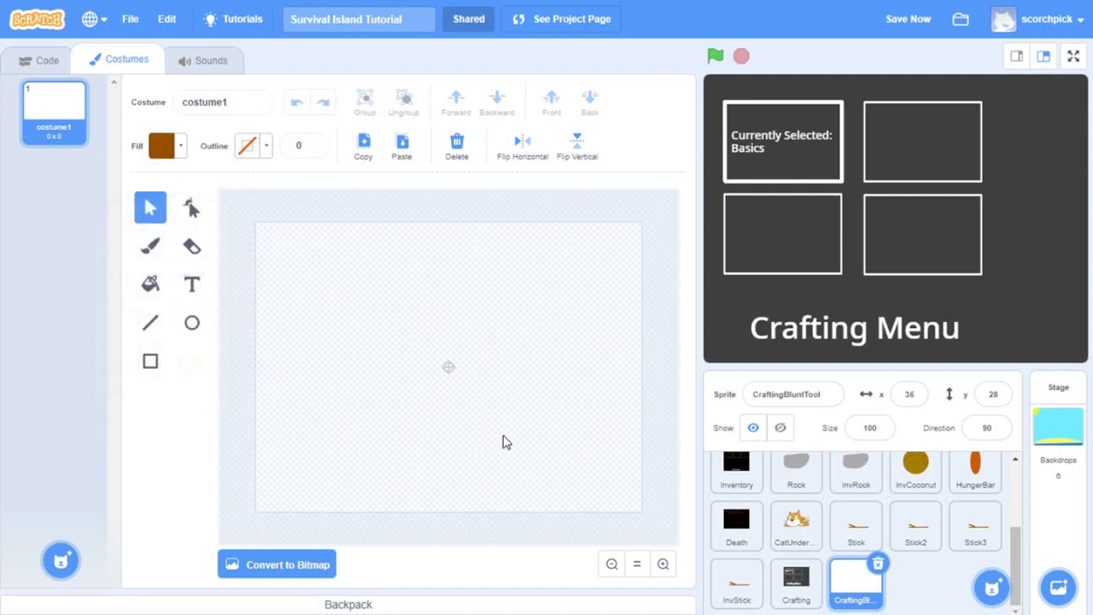
Paint a blunt tool near the canvas centre with the Brush, giving it a brown vertical handle and a grey head.
{"action": "left_click", "coordinate": [150, 246]}
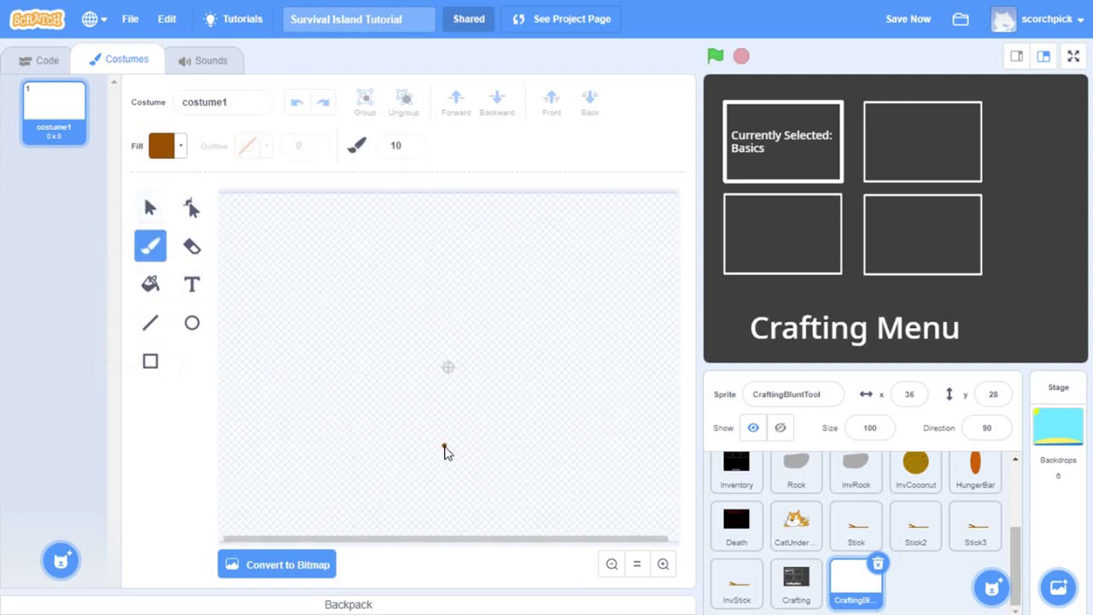
{"action": "left_click", "coordinate": [412, 151]}
{"action": "left_click", "coordinate": [412, 150]}
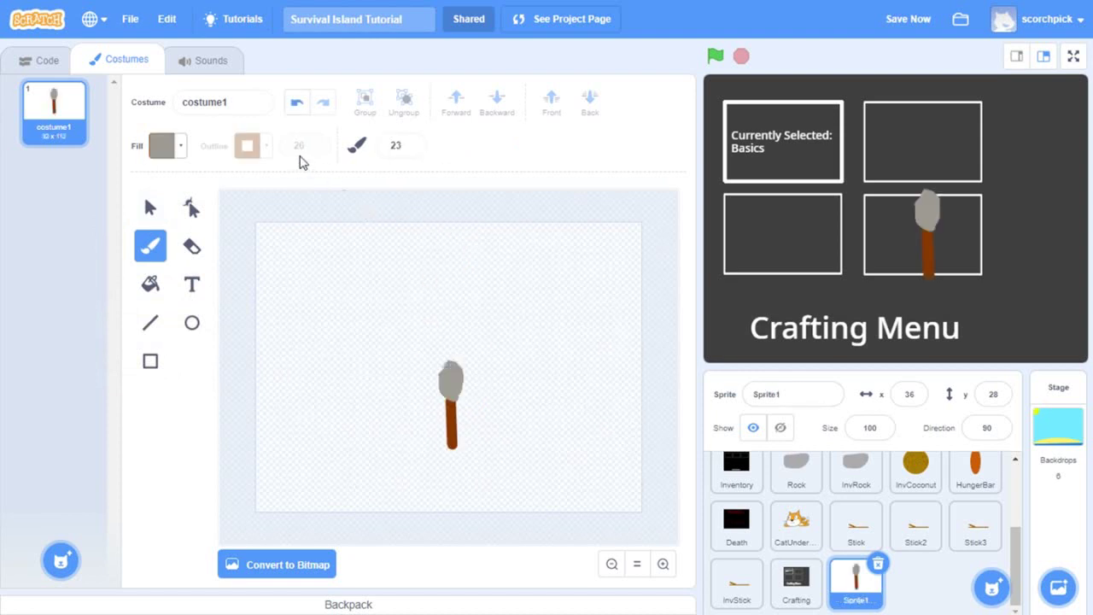
Set the tool sprite's size to 75 and place it in the upper-right rectangle at about x -12, y 134.
{"action": "left_click", "coordinate": [870, 428]}
{"action": "type", "text": "75"}
{"action": "key", "text": "Return"}
{"action": "left_click_drag", "start_coordinate": [924, 212], "coordinate": [922, 132]}
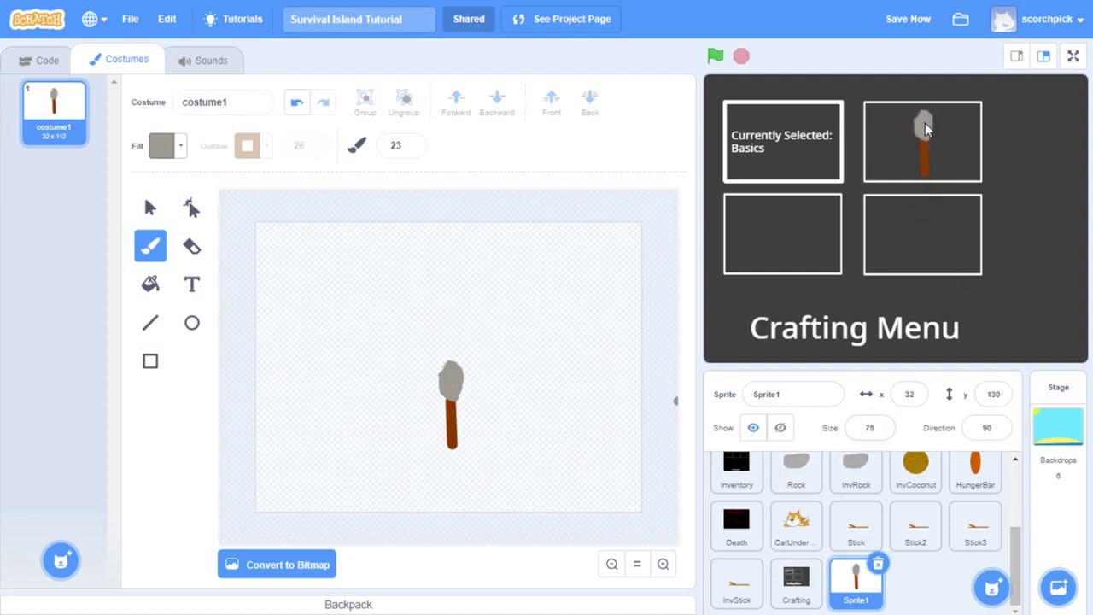
{"action": "left_click_drag", "start_coordinate": [914, 123], "coordinate": [886, 122]}
Rename the blunt tool sprite as CraftingBluntTool.
{"action": "left_click", "coordinate": [36, 60]}
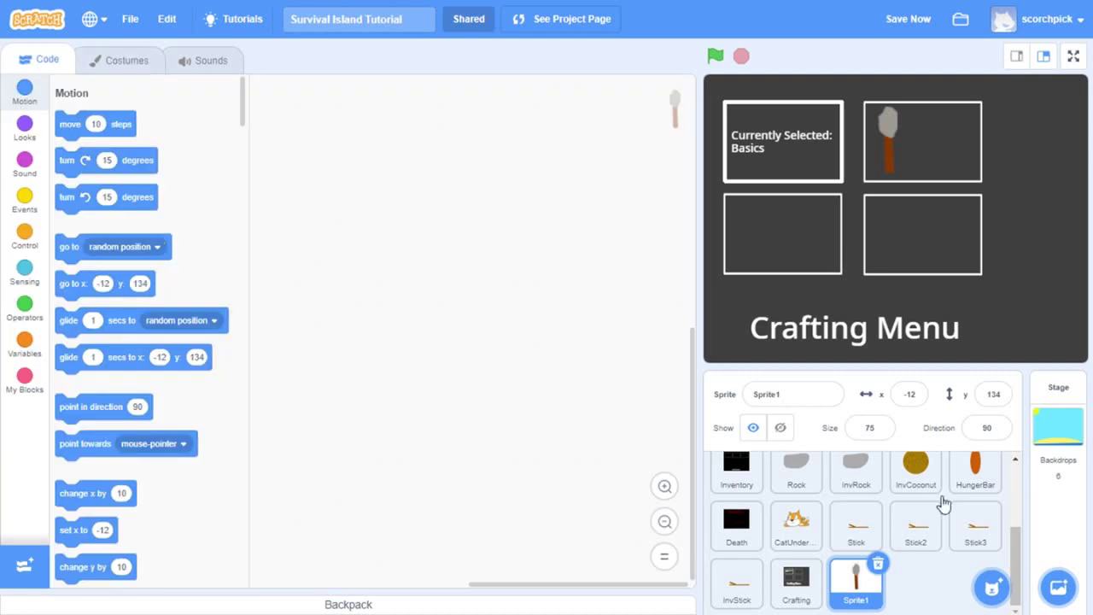
{"action": "left_click", "coordinate": [775, 395]}
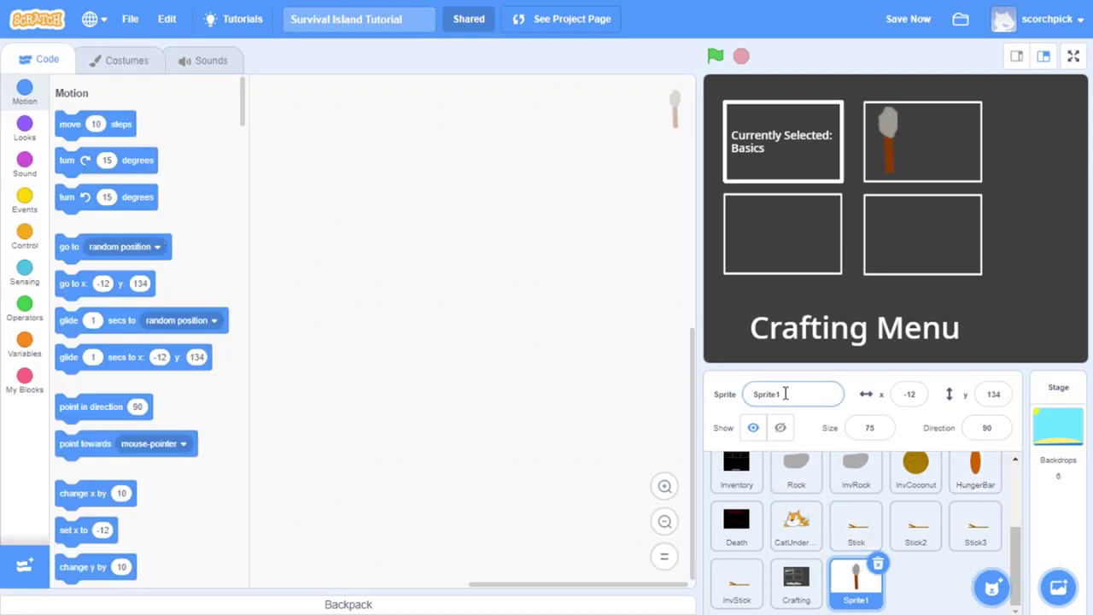
{"action": "left_click_drag", "start_coordinate": [786, 393], "coordinate": [753, 392]}
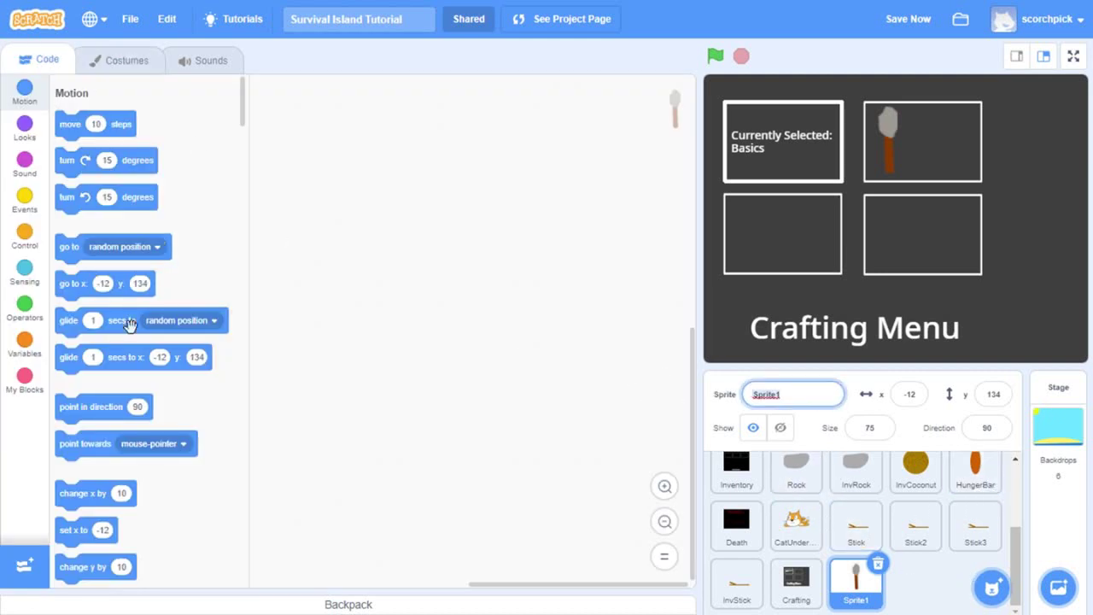
{"action": "type", "text": "CraftingBlunt5"}
{"action": "key", "text": "BackSpace"}
{"action": "type", "text": "Tool"}
{"action": "key", "text": "Return"}
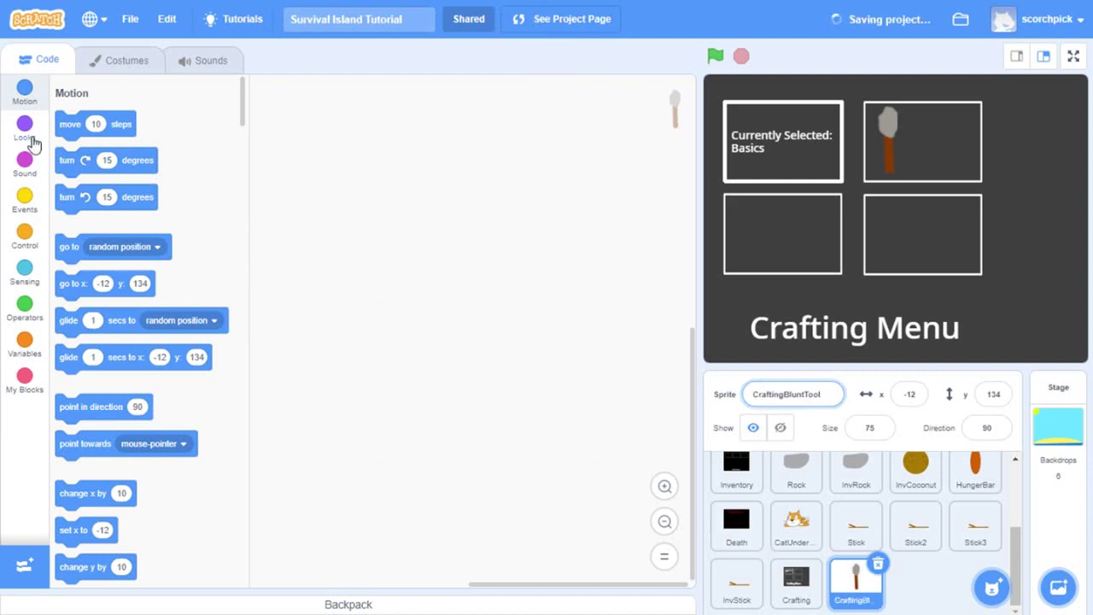
Copy the Crafting sprite's green-flag positioning, Death message and GameScreen2 backdrop scripts to the CraftingBluntTool sprite and open that sprite.
{"action": "left_click", "coordinate": [10, 238]}
{"action": "left_click", "coordinate": [27, 199]}
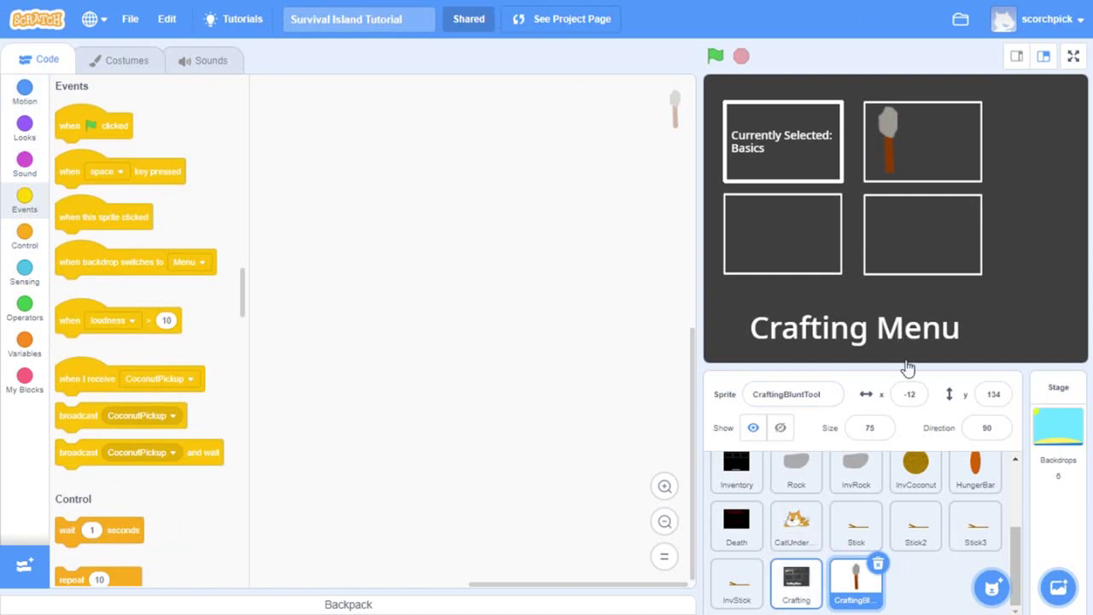
{"action": "left_click", "coordinate": [793, 585]}
{"action": "left_click", "coordinate": [1016, 57]}
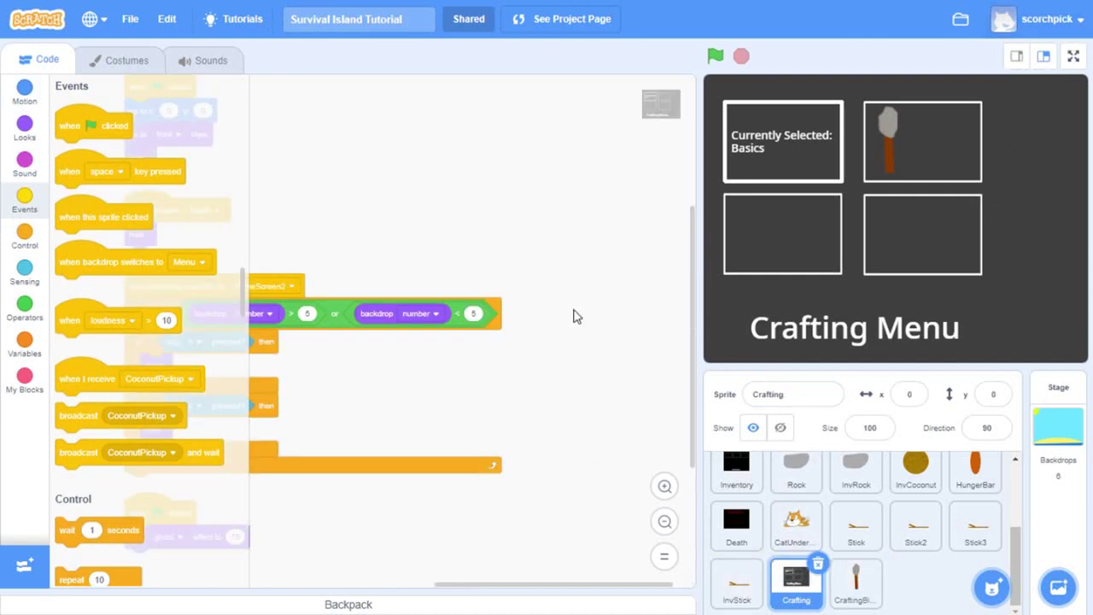
{"action": "scroll", "coordinate": [489, 461], "scroll_direction": "down", "scroll_amount": 4}
{"action": "scroll", "coordinate": [489, 462], "scroll_direction": "up", "scroll_amount": 2}
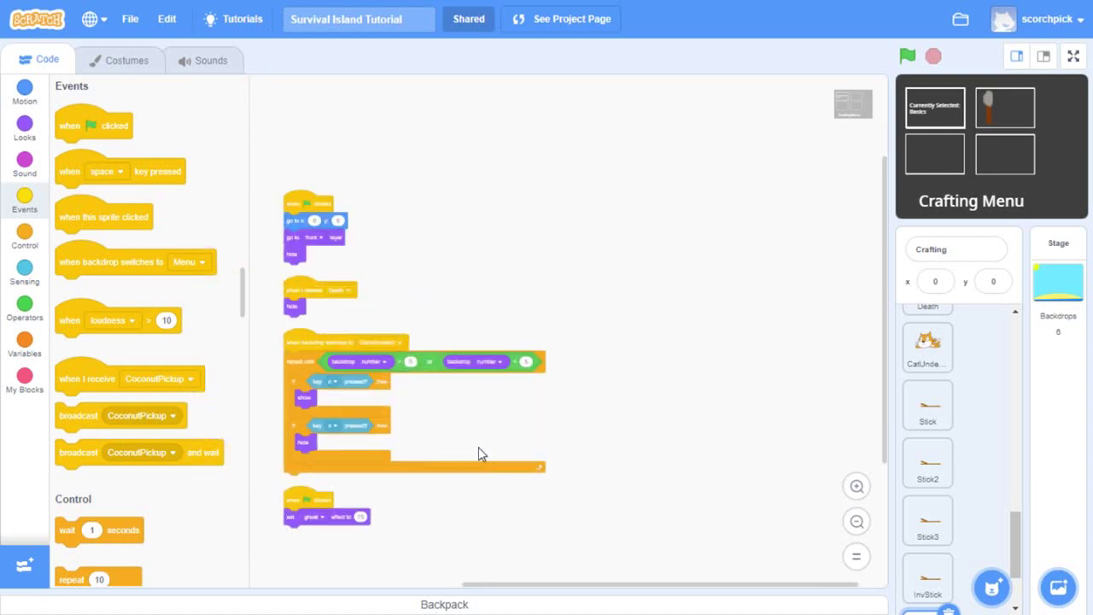
{"action": "left_click_drag", "start_coordinate": [304, 201], "coordinate": [896, 577]}
{"action": "left_click_drag", "start_coordinate": [325, 295], "coordinate": [940, 594]}
{"action": "left_click_drag", "start_coordinate": [337, 344], "coordinate": [927, 568]}
{"action": "left_click", "coordinate": [927, 568]}
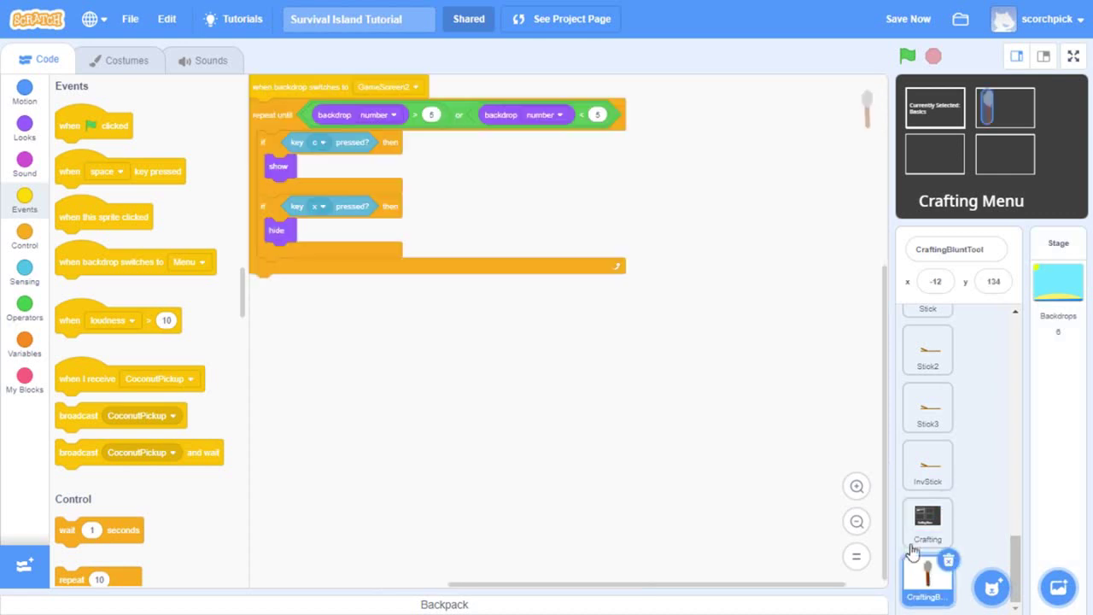
Clean up the copied blocks in the CraftingBluntTool workspace so that the overlapping scripts are laid out separately.
{"action": "scroll", "coordinate": [586, 296], "scroll_direction": "up", "scroll_amount": 5}
{"action": "left_click", "coordinate": [1043, 61]}
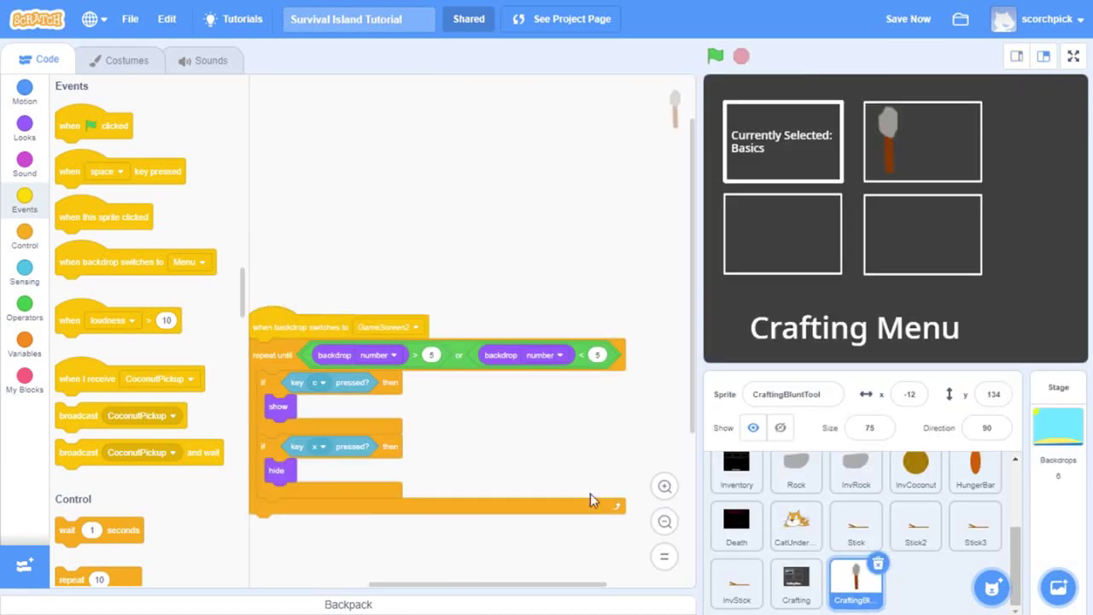
{"action": "right_click", "coordinate": [458, 503]}
{"action": "left_click", "coordinate": [510, 484]}
{"action": "right_click", "coordinate": [510, 484]}
{"action": "left_click", "coordinate": [562, 525]}
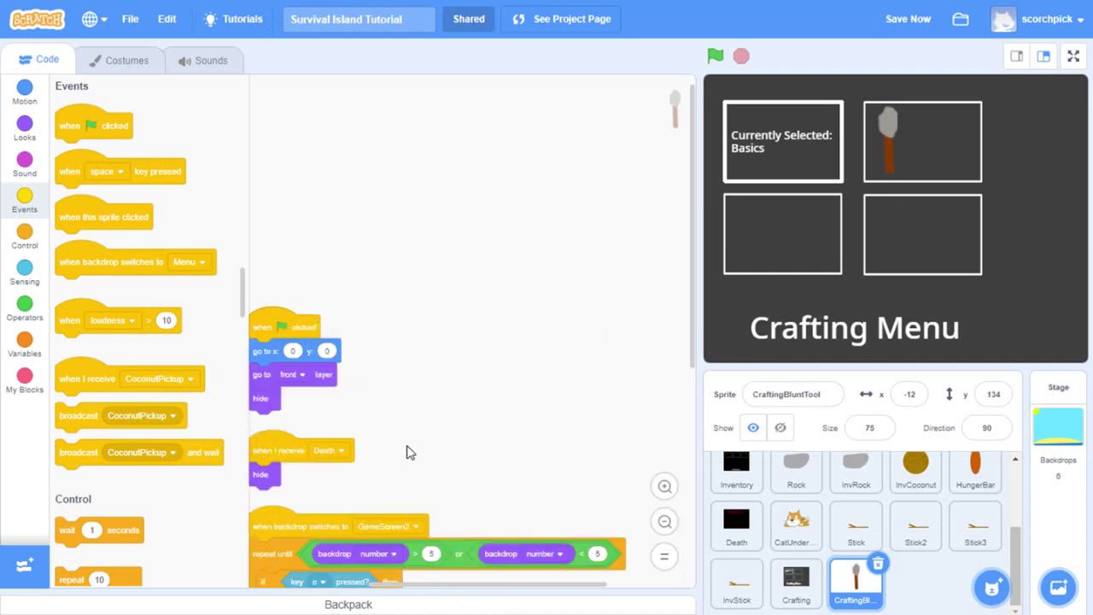
{"action": "scroll", "coordinate": [444, 335], "scroll_direction": "down", "scroll_amount": 5}
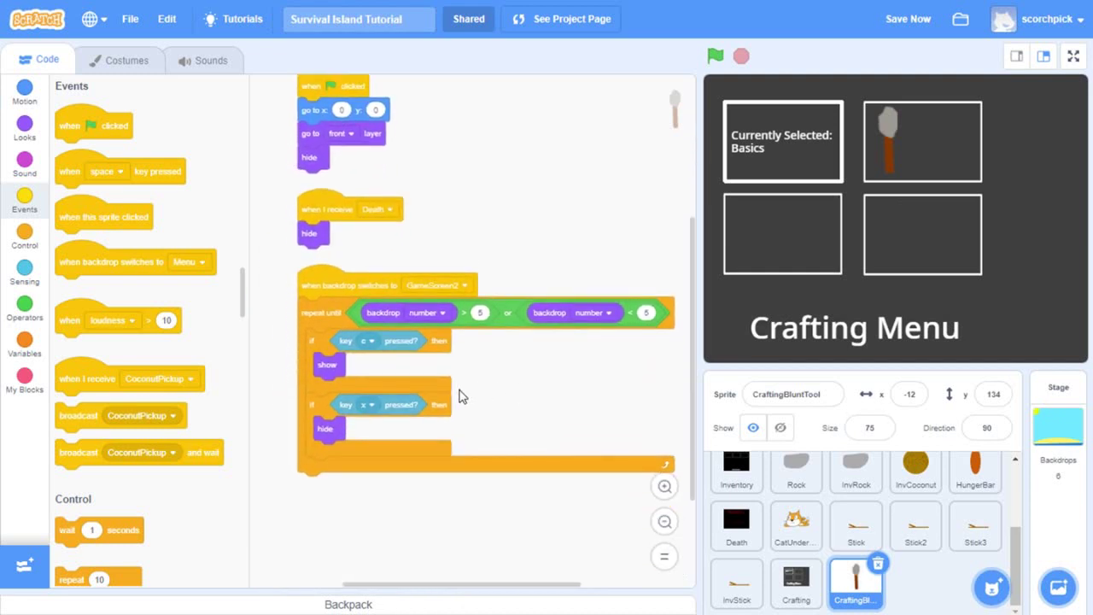
{"action": "left_click_drag", "start_coordinate": [511, 242], "coordinate": [535, 302]}
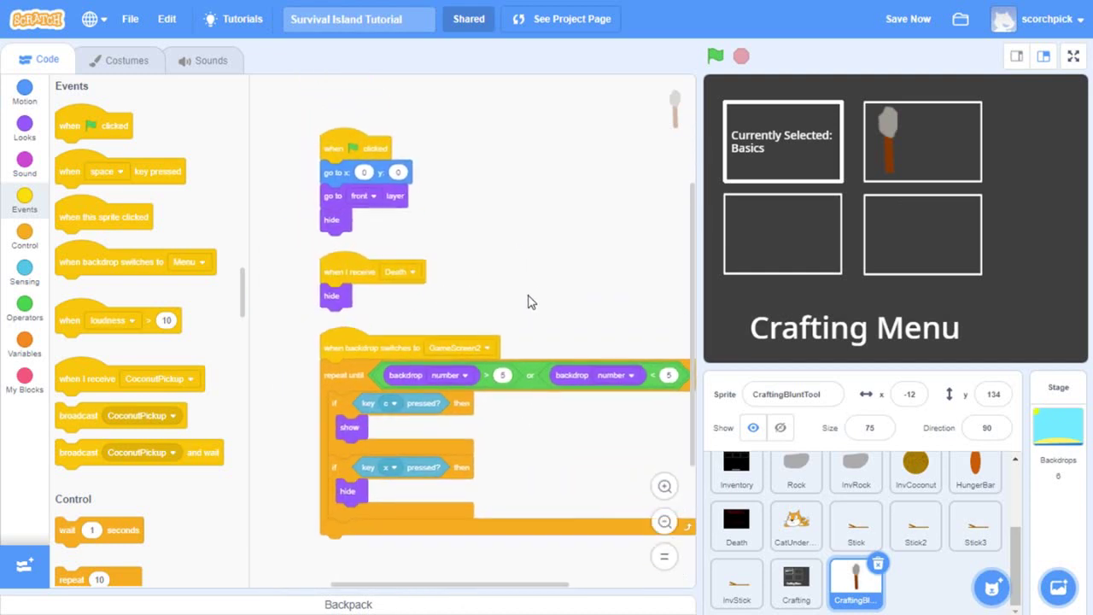
Replace the go to x 0, y 0 block in the green-flag script with one set to x -12, y 134.
{"action": "left_click_drag", "start_coordinate": [335, 203], "coordinate": [458, 208]}
{"action": "mouse_move", "coordinate": [337, 175]}
{"action": "left_mouse_down"}
{"action": "mouse_move", "coordinate": [80, 245]}
{"action": "mouse_move", "coordinate": [36, 245]}
{"action": "mouse_move", "coordinate": [331, 173]}
{"action": "left_mouse_up"}
{"action": "left_click", "coordinate": [25, 94]}
{"action": "left_click_drag", "start_coordinate": [456, 199], "coordinate": [333, 197]}
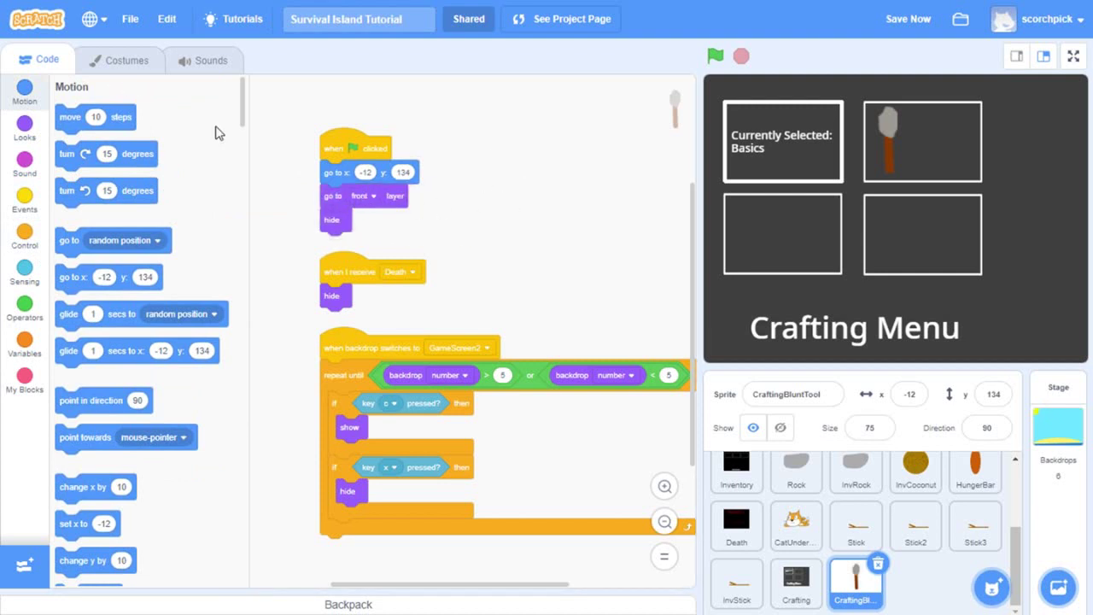
Set the ghost effect in the Crafting sprite's green-flag script to 40 and run the block.
{"action": "left_click", "coordinate": [1063, 432]}
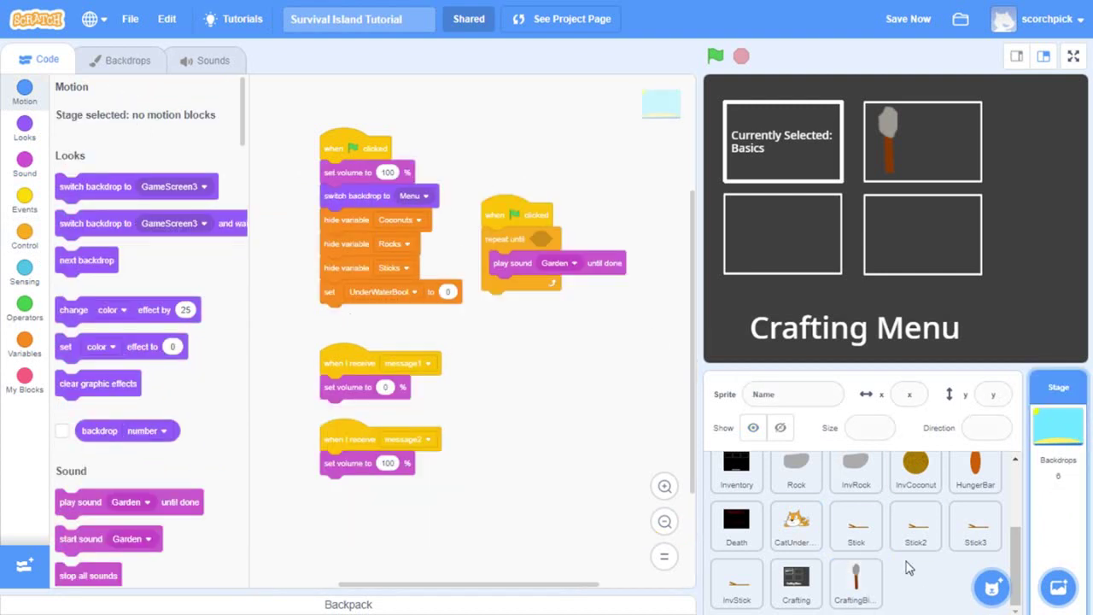
{"action": "left_click", "coordinate": [794, 580]}
{"action": "scroll", "coordinate": [359, 487], "scroll_direction": "down", "scroll_amount": 4}
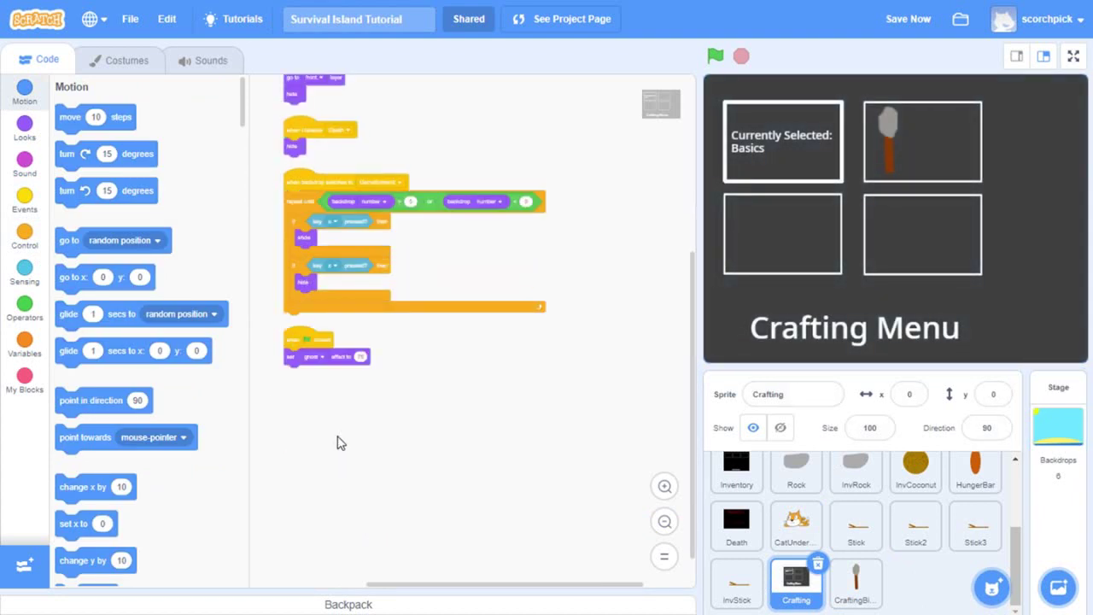
{"action": "scroll", "coordinate": [357, 381], "scroll_direction": "up", "scroll_amount": 1}
{"action": "scroll", "coordinate": [354, 430], "scroll_direction": "up", "scroll_amount": 2}
{"action": "left_click", "coordinate": [381, 431]}
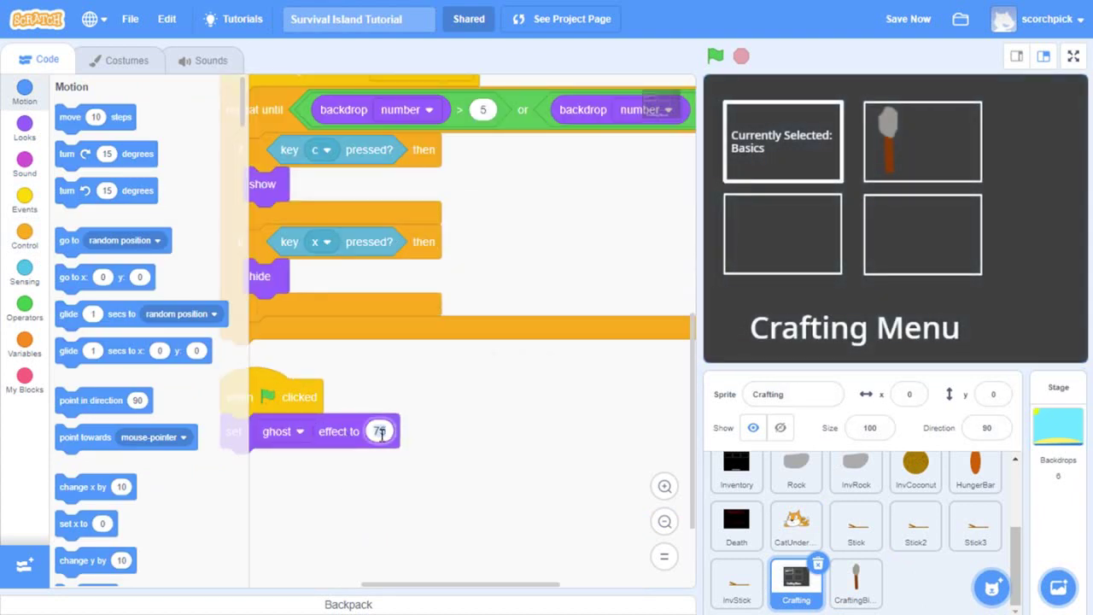
{"action": "left_click", "coordinate": [450, 442]}
{"action": "type", "text": "40"}
{"action": "left_click", "coordinate": [586, 466]}
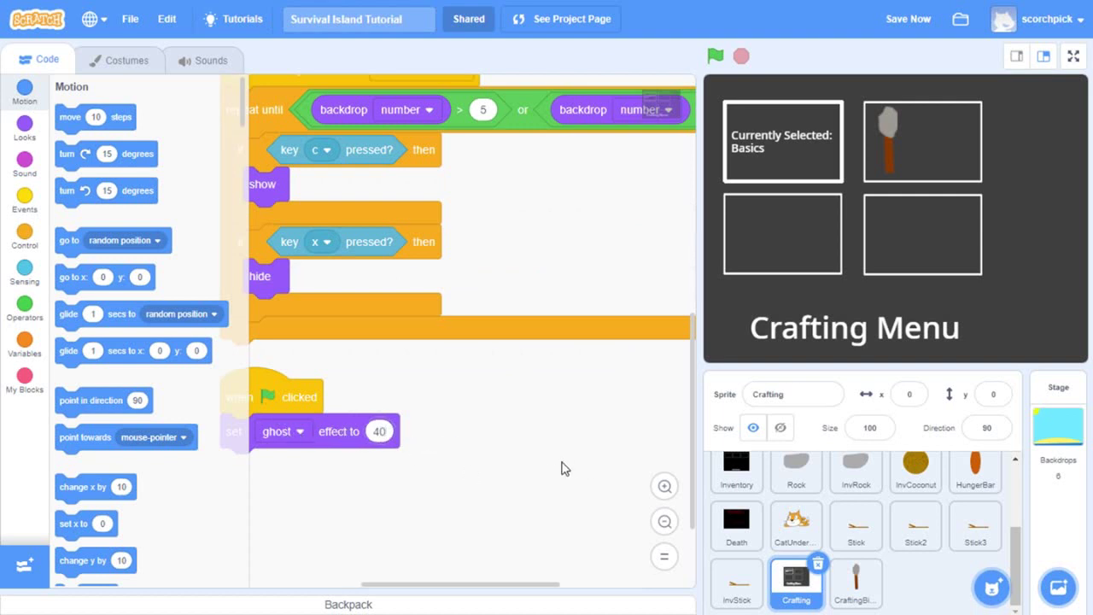
{"action": "left_click", "coordinate": [325, 434]}
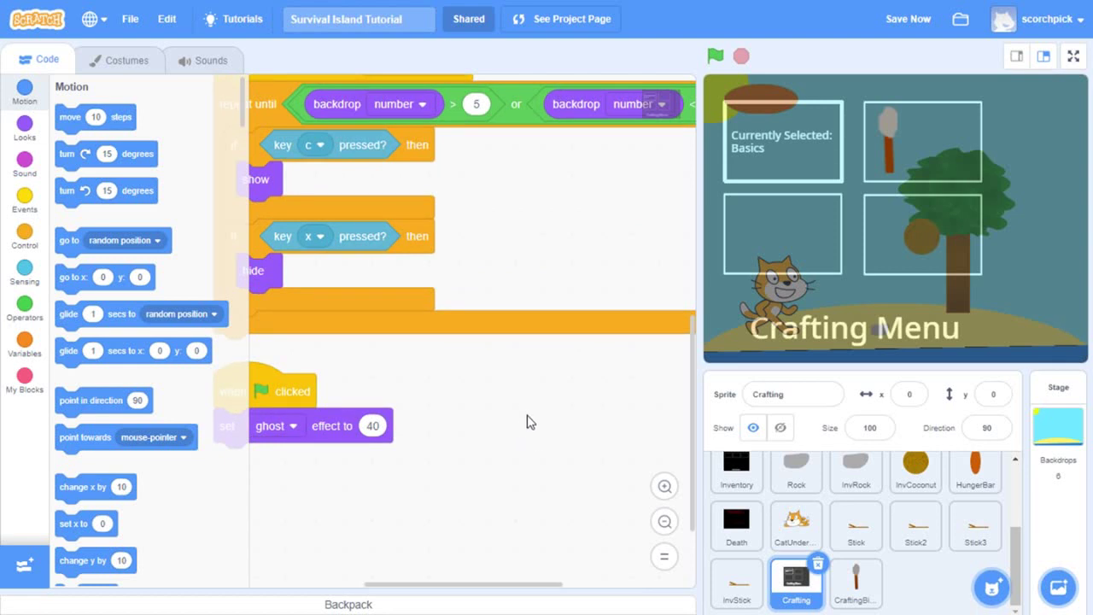
Try a ghost effect of 80 on the Crafting sprite and run the block.
{"action": "left_click_drag", "start_coordinate": [441, 400], "coordinate": [503, 385]}
{"action": "left_click", "coordinate": [441, 409]}
{"action": "type", "text": "80"}
{"action": "left_click", "coordinate": [412, 413]}
Set the Crafting sprite's ghost effect to 20 and run the block to apply it on the stage.
{"action": "left_click", "coordinate": [435, 410]}
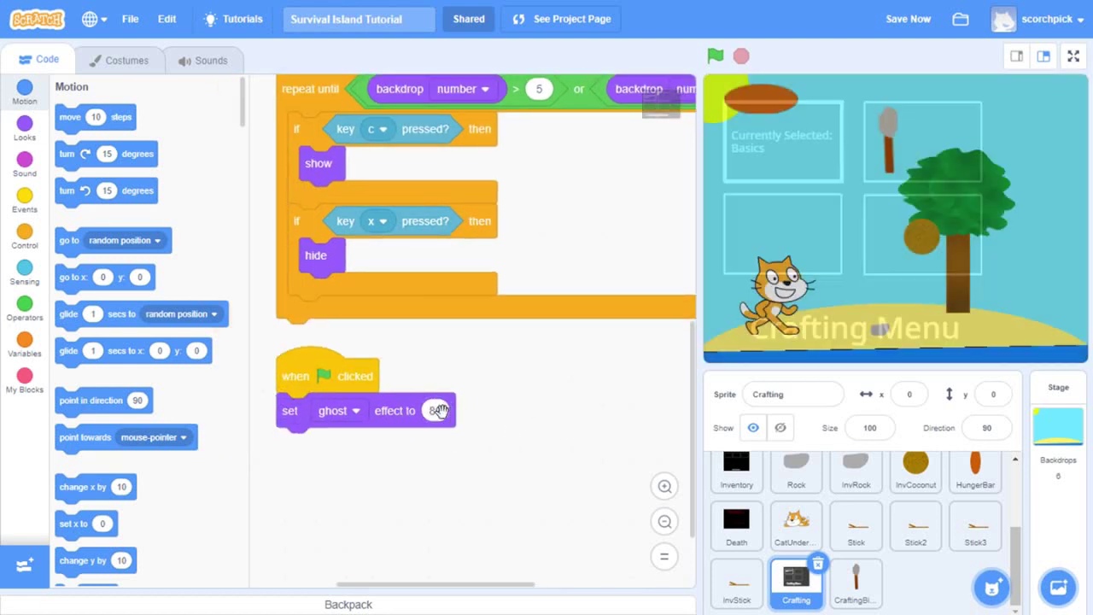
{"action": "type", "text": "20"}
{"action": "key", "text": "Return"}
{"action": "left_click", "coordinate": [404, 407]}
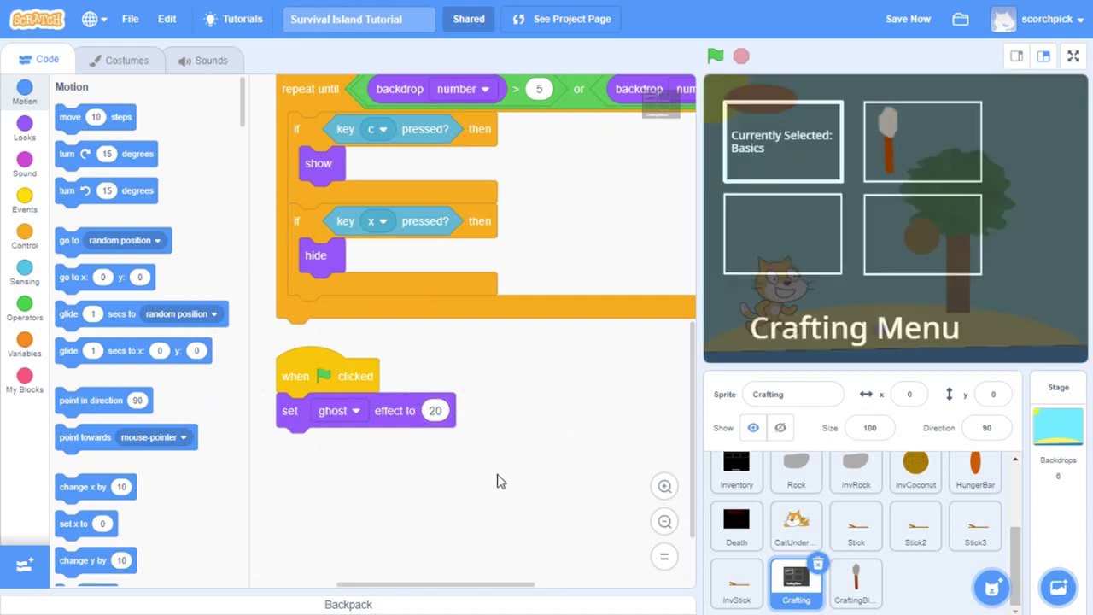
{"action": "scroll", "coordinate": [464, 518], "scroll_direction": "down", "scroll_amount": 1}
{"action": "scroll", "coordinate": [484, 492], "scroll_direction": "up", "scroll_amount": 2}
{"action": "scroll", "coordinate": [484, 492], "scroll_direction": "down", "scroll_amount": 2}
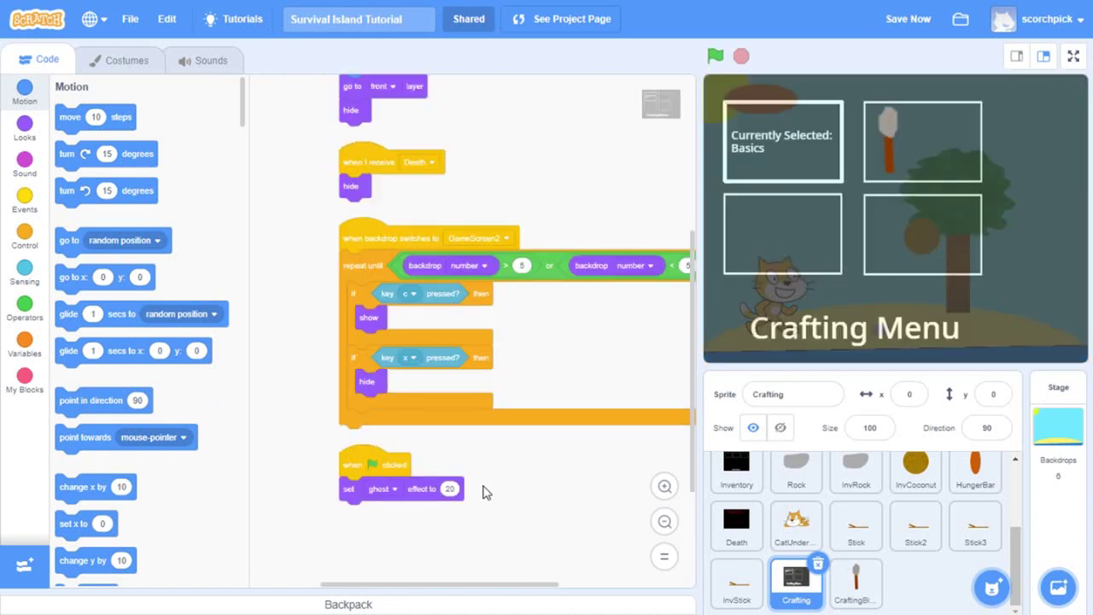
{"action": "scroll", "coordinate": [484, 492], "scroll_direction": "down", "scroll_amount": 1}
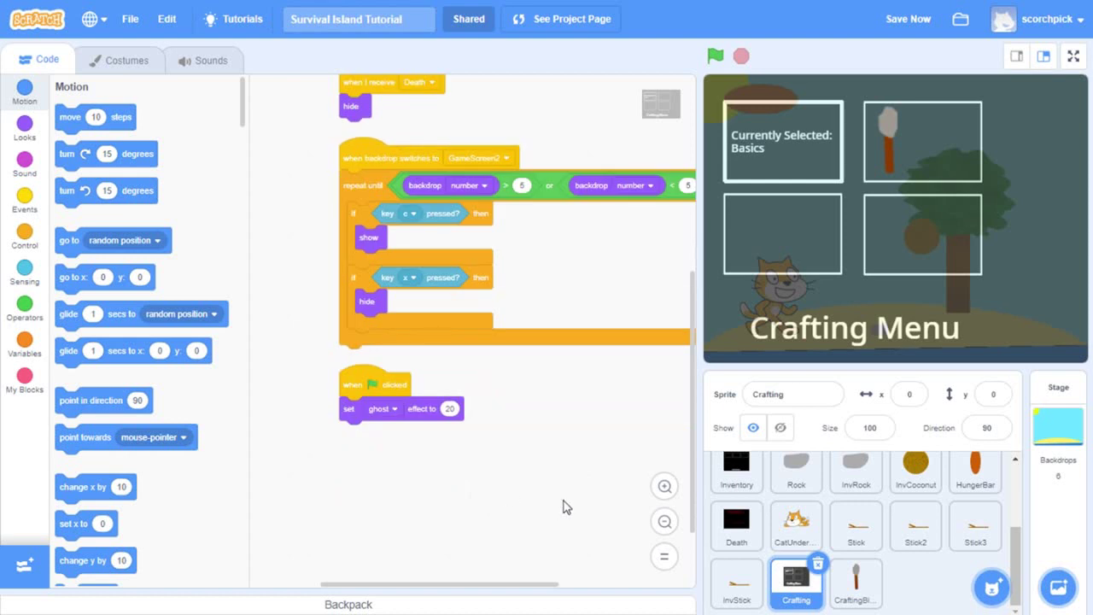
Add the text Blunt Tool inside the upper-right rectangle of the BasicsCraft costume.
{"action": "left_click", "coordinate": [126, 61]}
{"action": "left_click", "coordinate": [190, 284]}
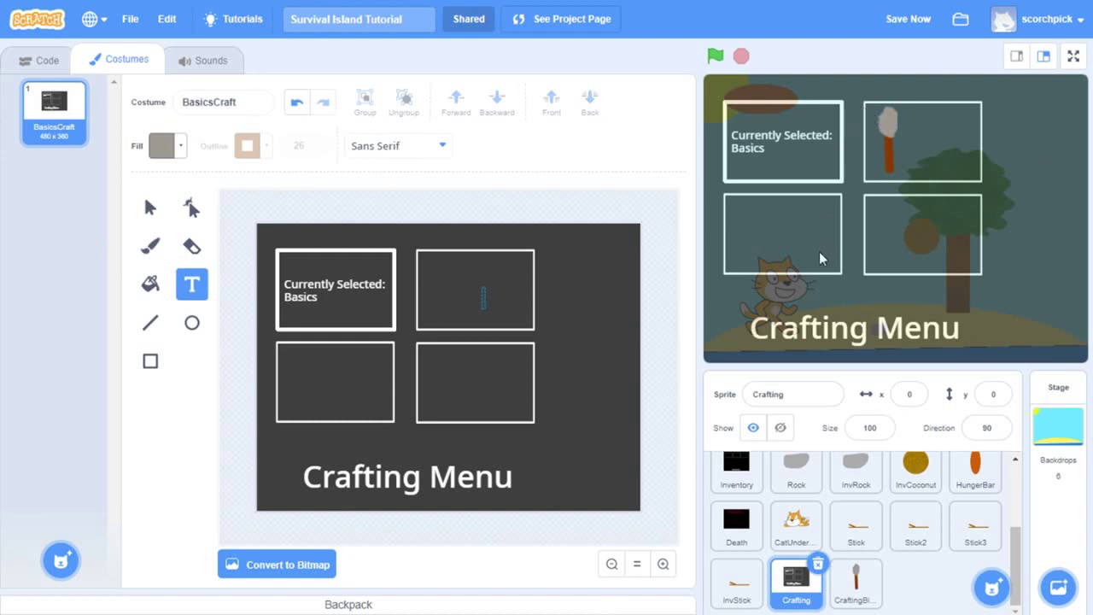
{"action": "type", "text": "Blunt Tool"}
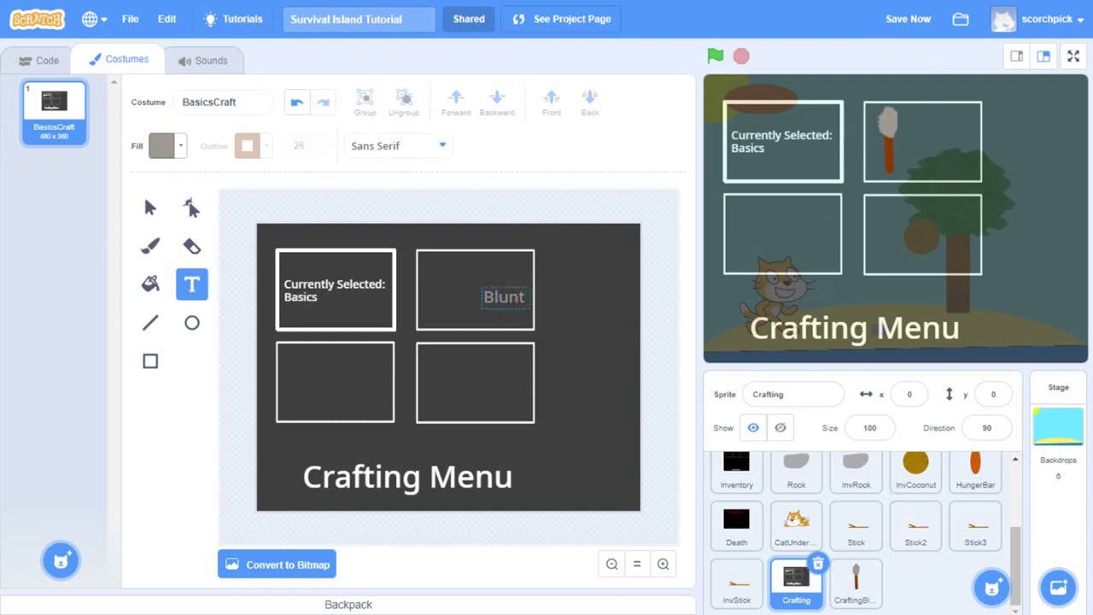